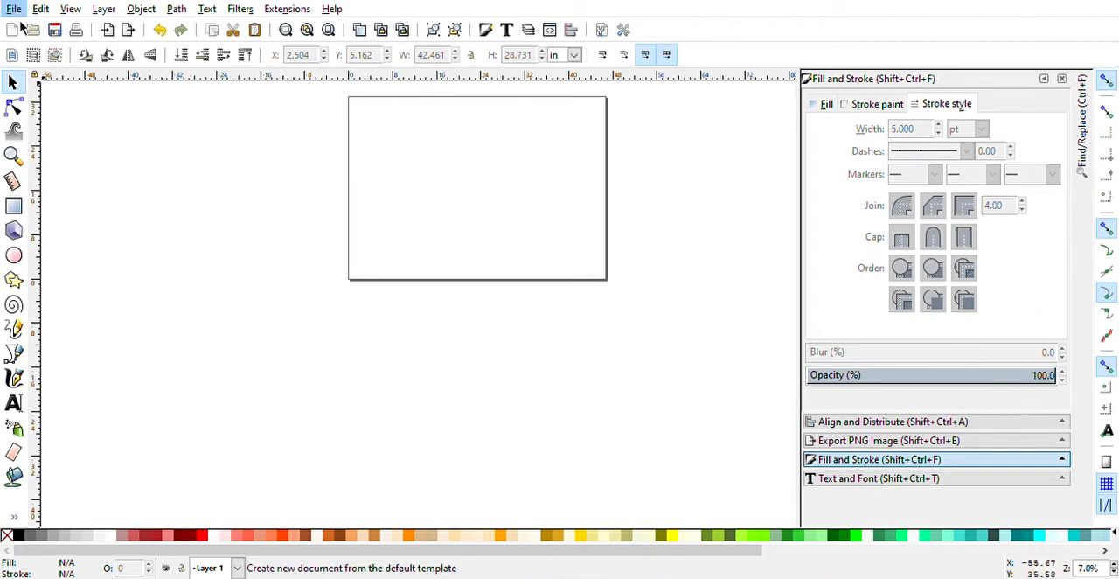
- Try a smaller page size and a portrait orientation in the document properties, and restore the large landscape page
{"action": "left_click", "coordinate": [48, 288]}
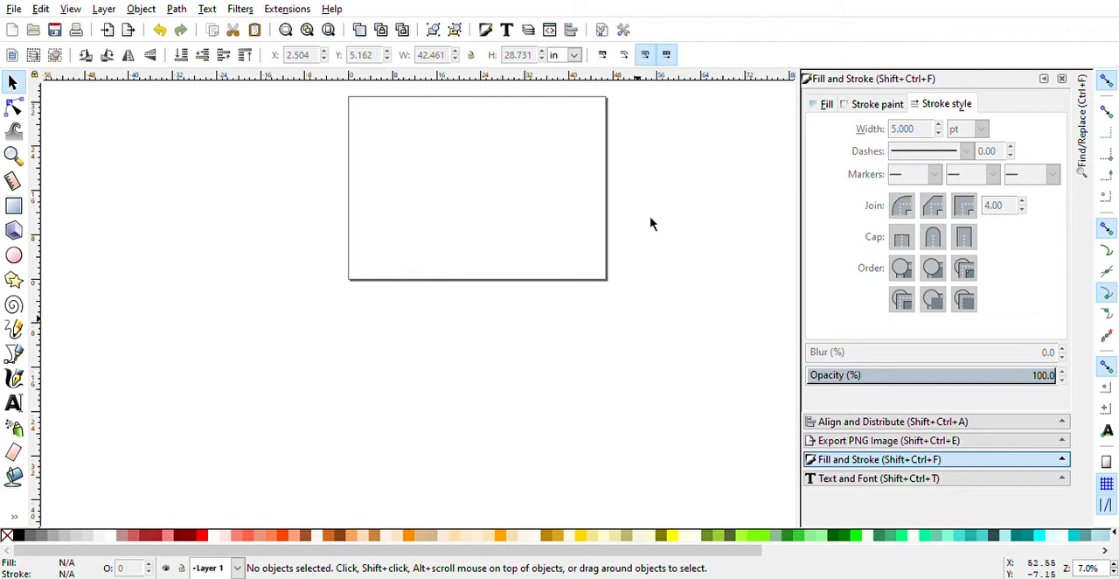
{"action": "left_click", "coordinate": [508, 134]}
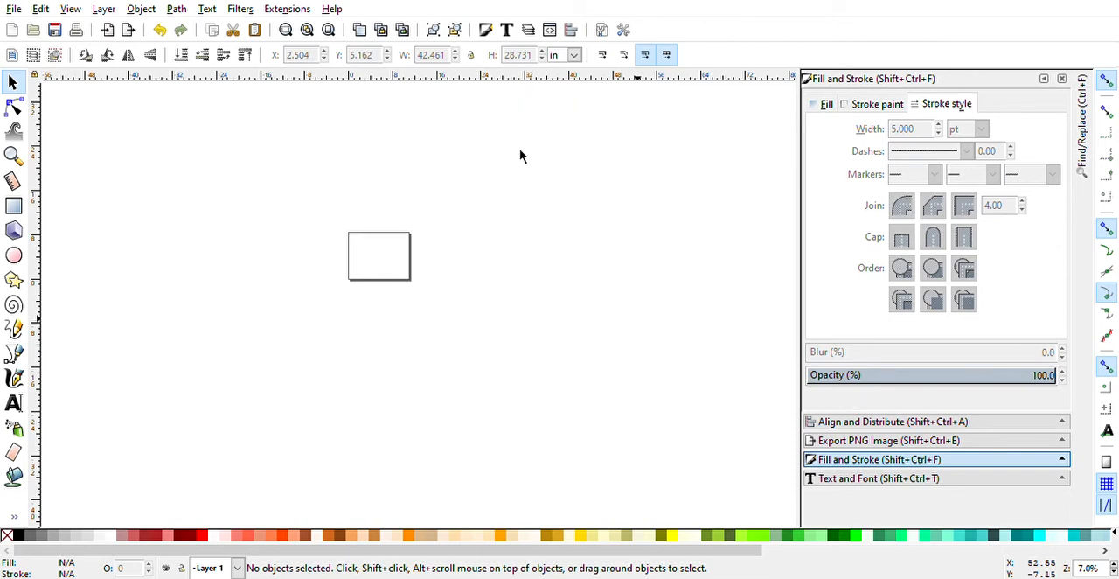
{"action": "left_click", "coordinate": [509, 216]}
{"action": "left_click", "coordinate": [723, 246]}
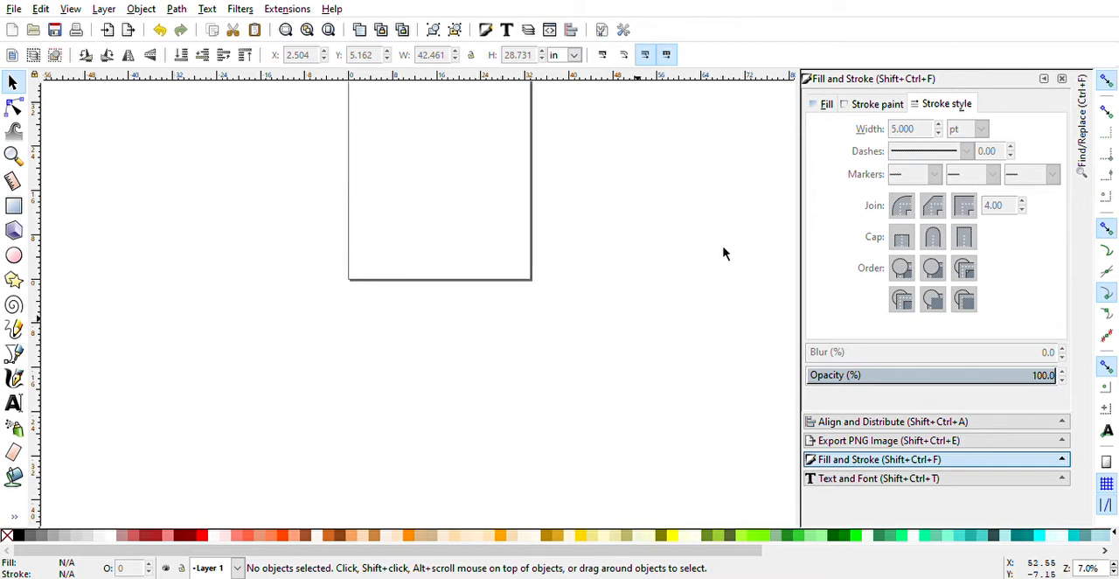
{"action": "left_click", "coordinate": [779, 244]}
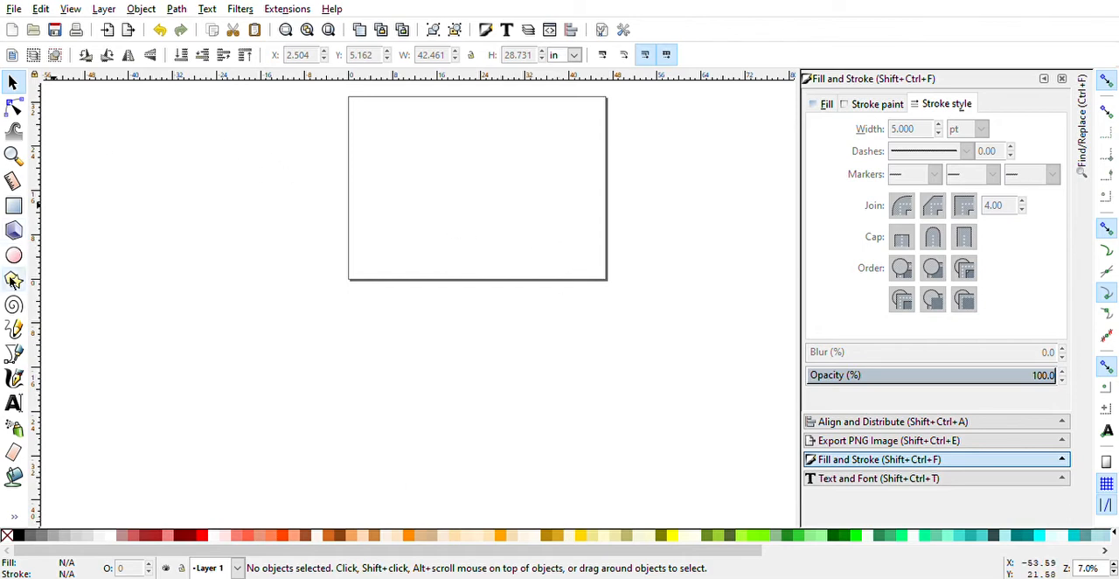
- Draw an open path with the Bezier pen, running across the page, down the right side and back up into a curve
{"action": "left_click", "coordinate": [13, 353]}
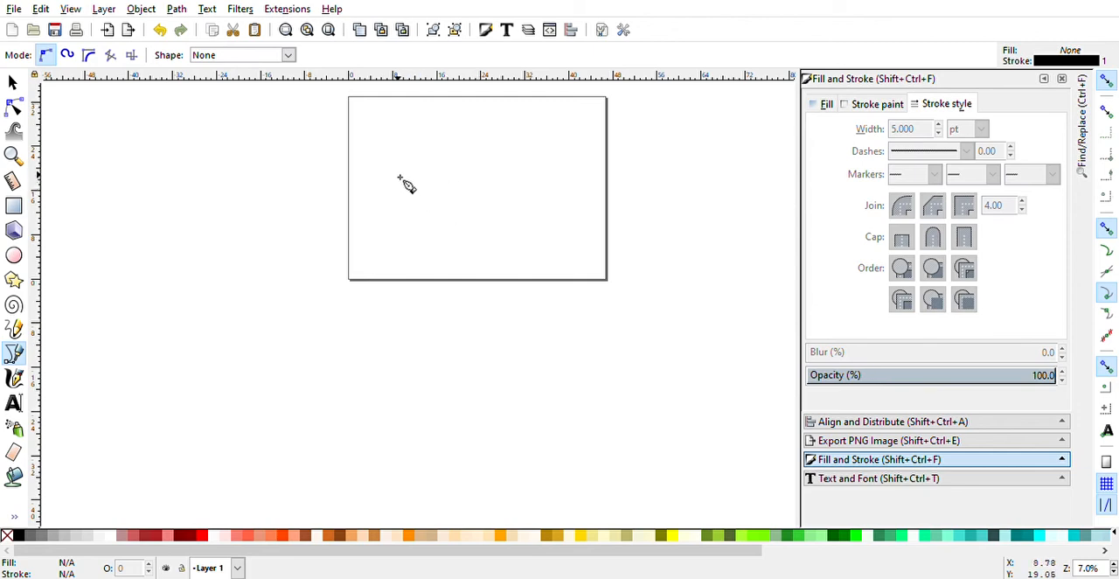
{"action": "left_click", "coordinate": [376, 142]}
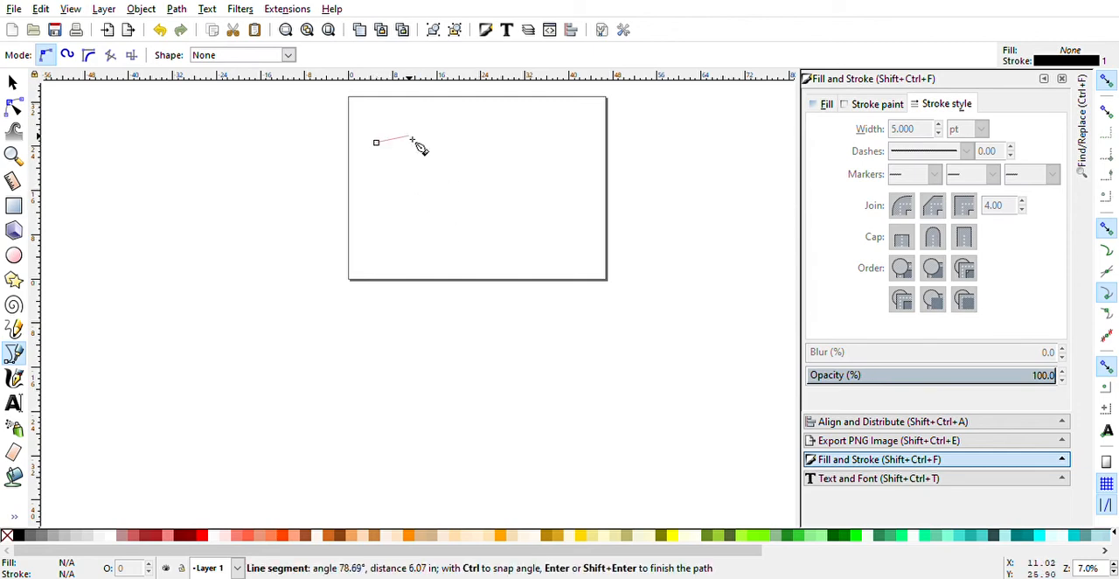
{"action": "left_click", "coordinate": [544, 134]}
{"action": "left_click", "coordinate": [551, 226]}
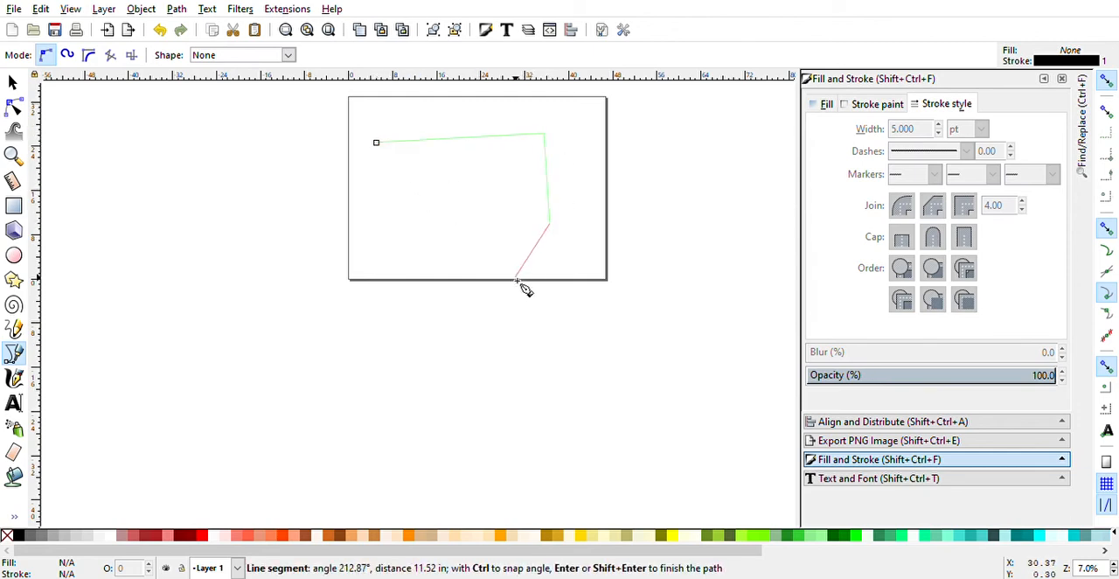
{"action": "left_click", "coordinate": [550, 238]}
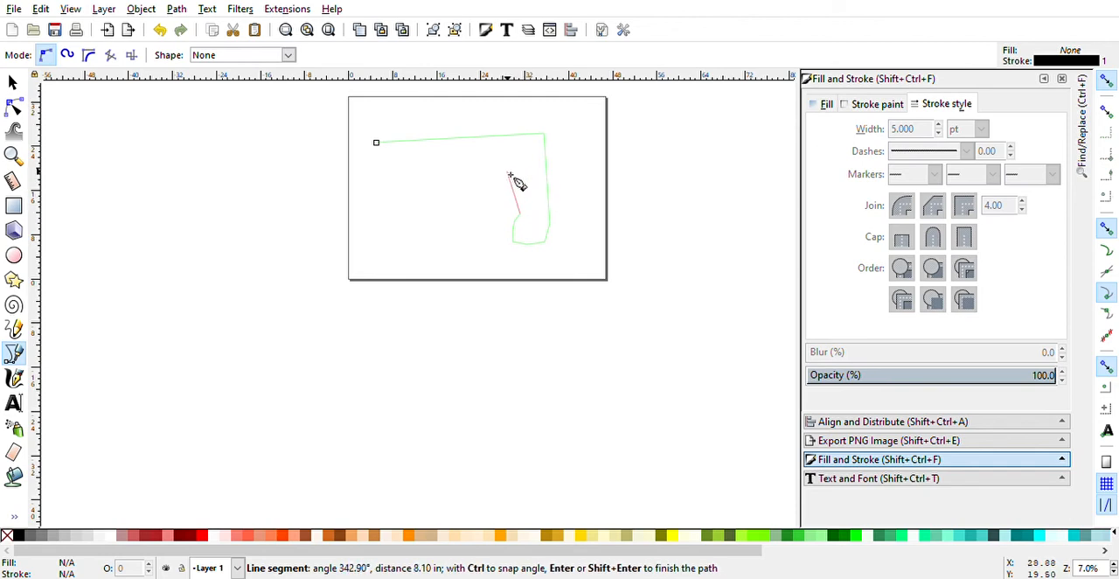
{"action": "left_click_drag", "start_coordinate": [510, 175], "coordinate": [460, 199]}
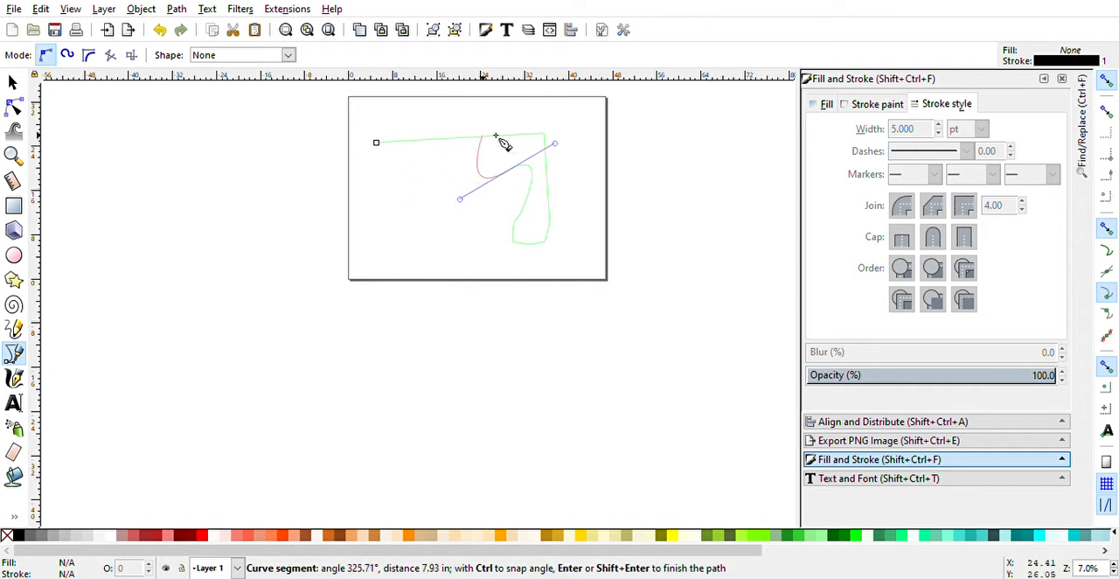
{"action": "key", "text": "Return"}
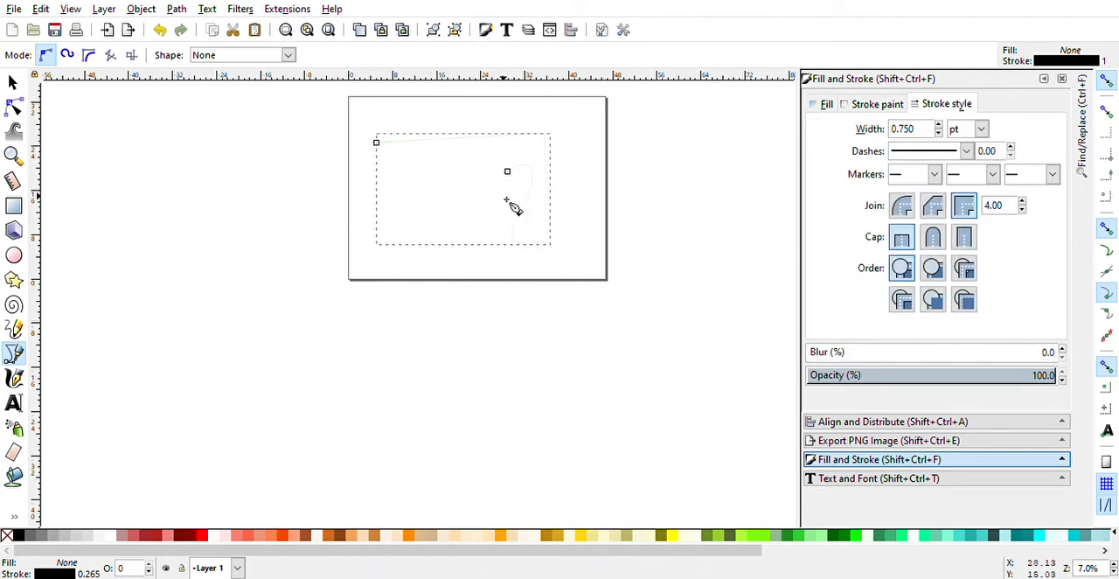
- Extend the path from its curved open end with a straight segment down toward the page's lower left, and finish it
{"action": "scroll", "coordinate": [520, 198], "scroll_direction": "up", "scroll_amount": 3}
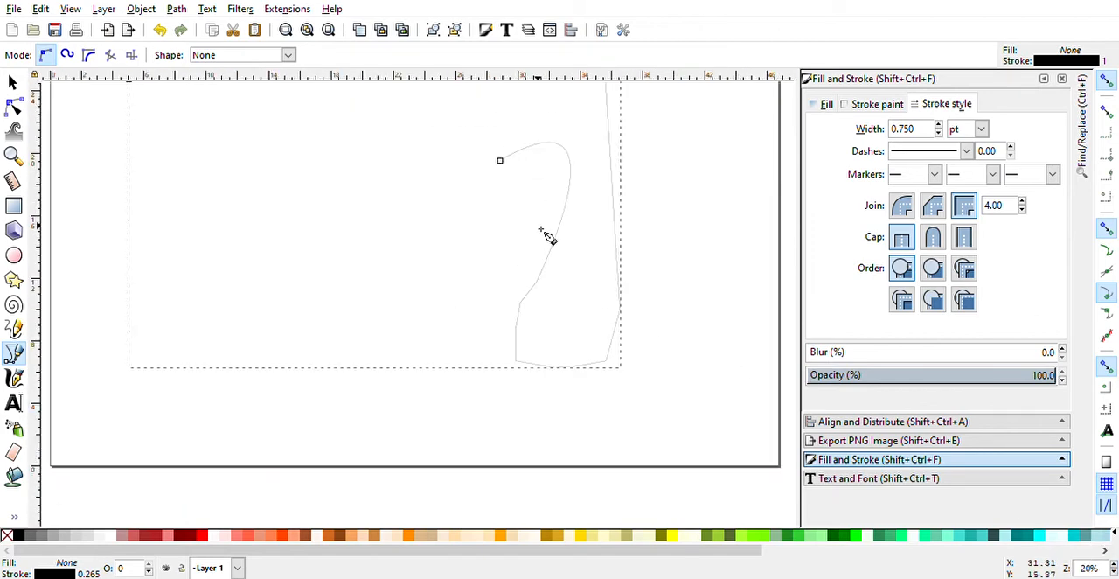
{"action": "left_click", "coordinate": [499, 160]}
{"action": "left_click", "coordinate": [266, 286]}
{"action": "scroll", "coordinate": [271, 280], "scroll_direction": "up", "scroll_amount": 3}
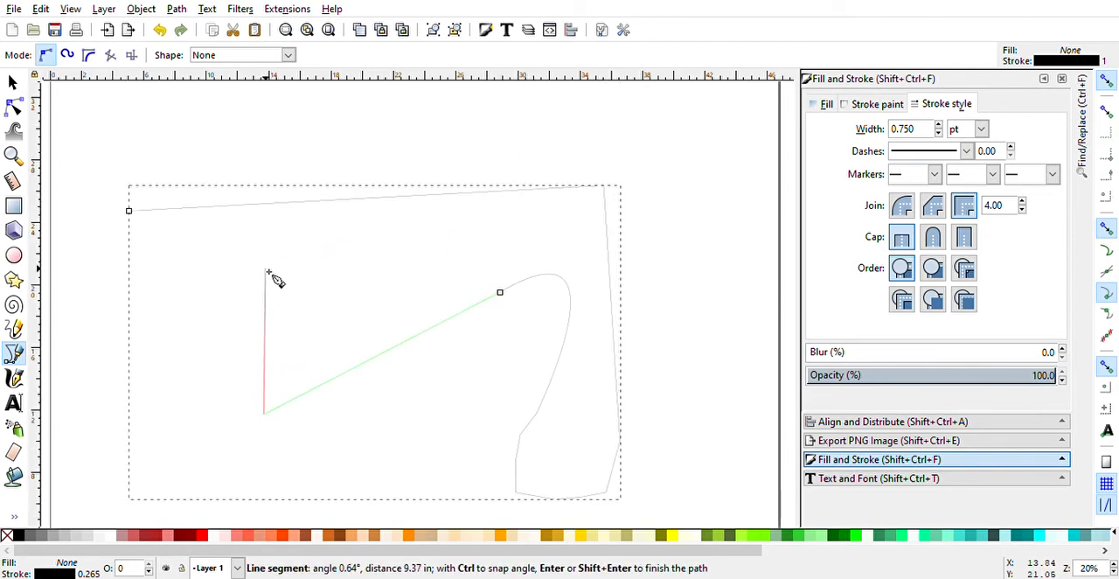
{"action": "key", "text": "Return"}
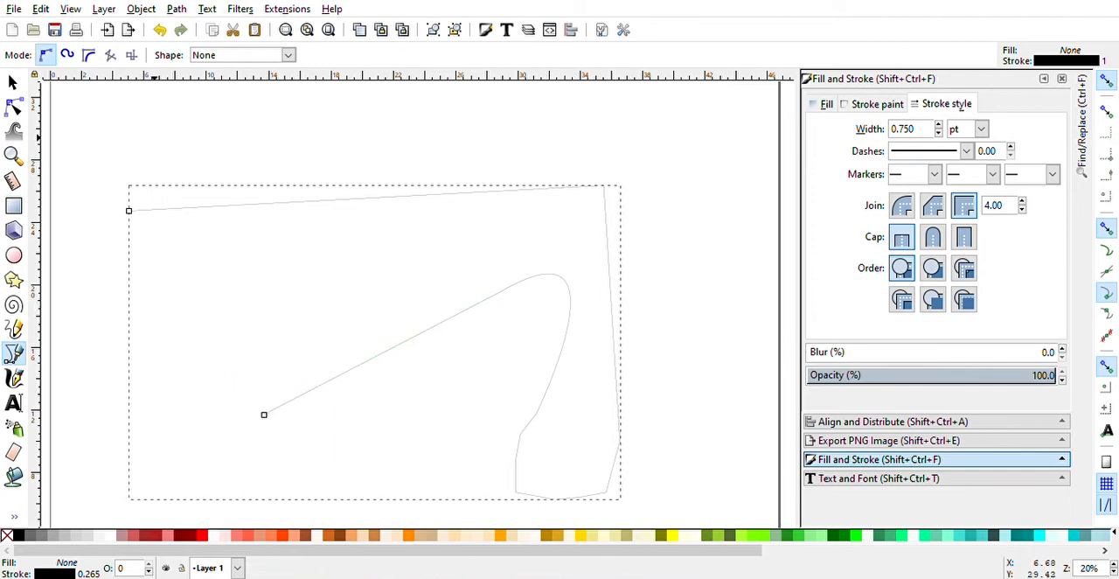
- Close the shape with a straight segment from the path's lower-left end to its starting node
{"action": "left_click", "coordinate": [19, 81]}
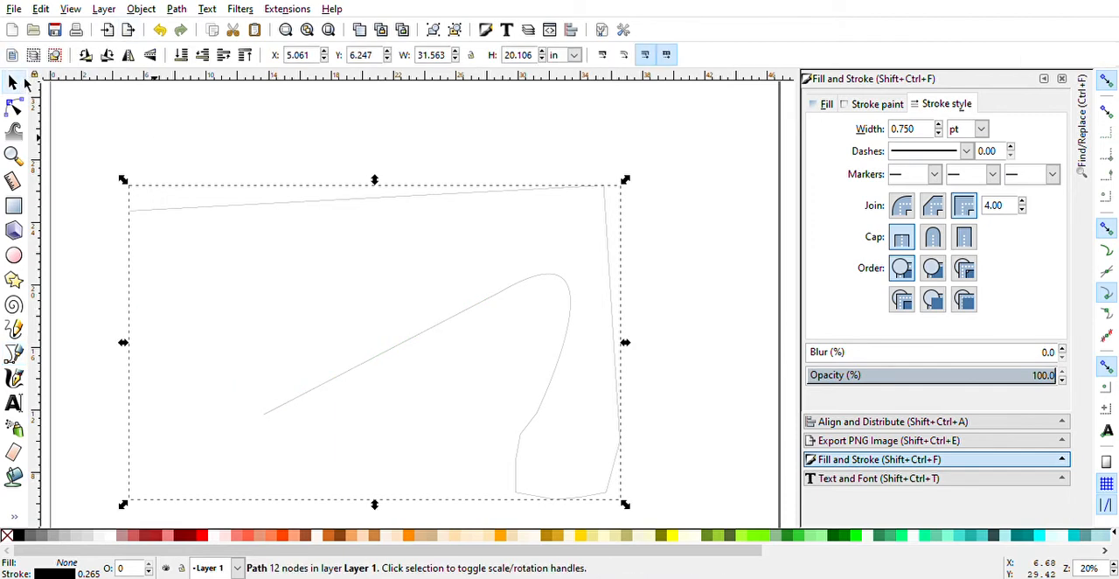
{"action": "left_click", "coordinate": [337, 385]}
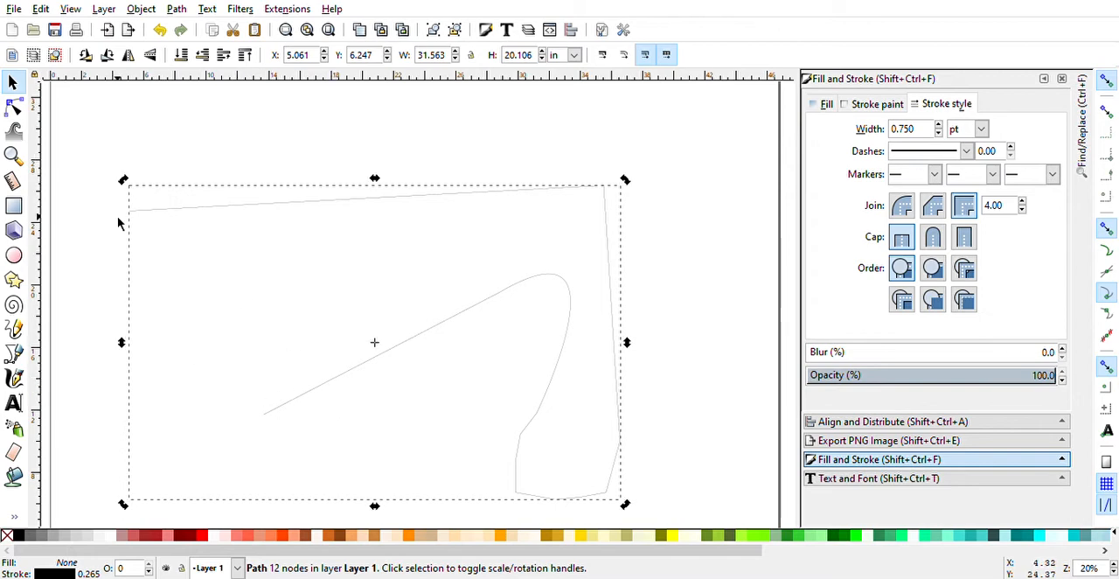
{"action": "left_click", "coordinate": [13, 353]}
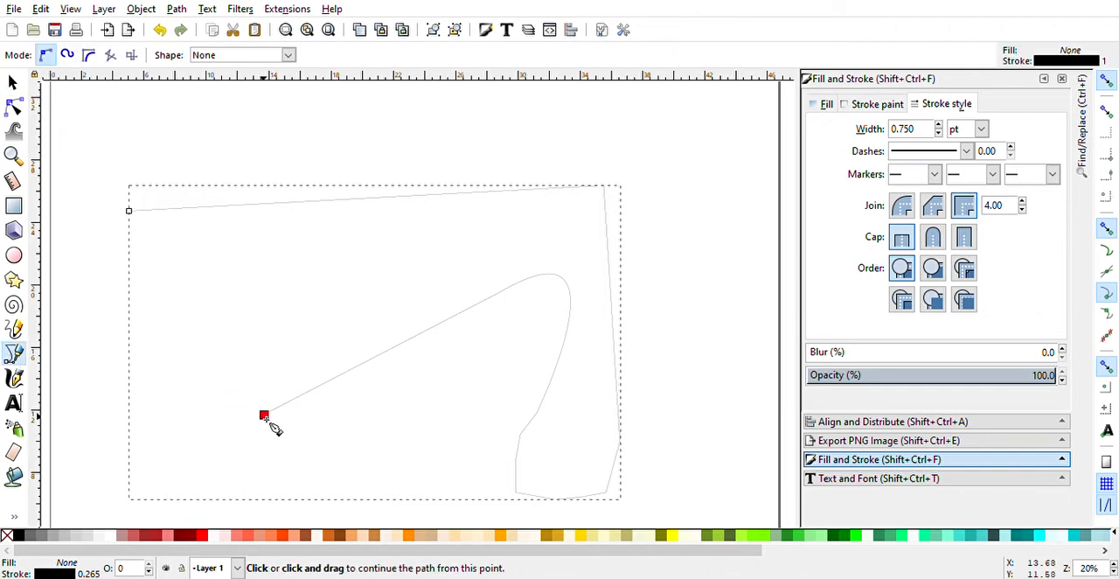
{"action": "left_click", "coordinate": [265, 417]}
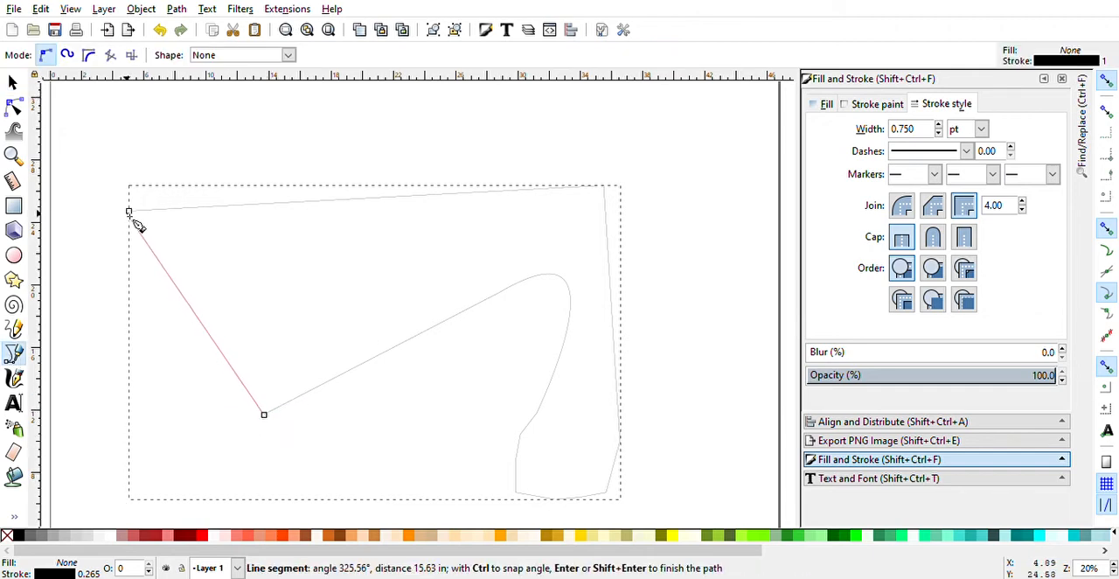
{"action": "left_click", "coordinate": [132, 219]}
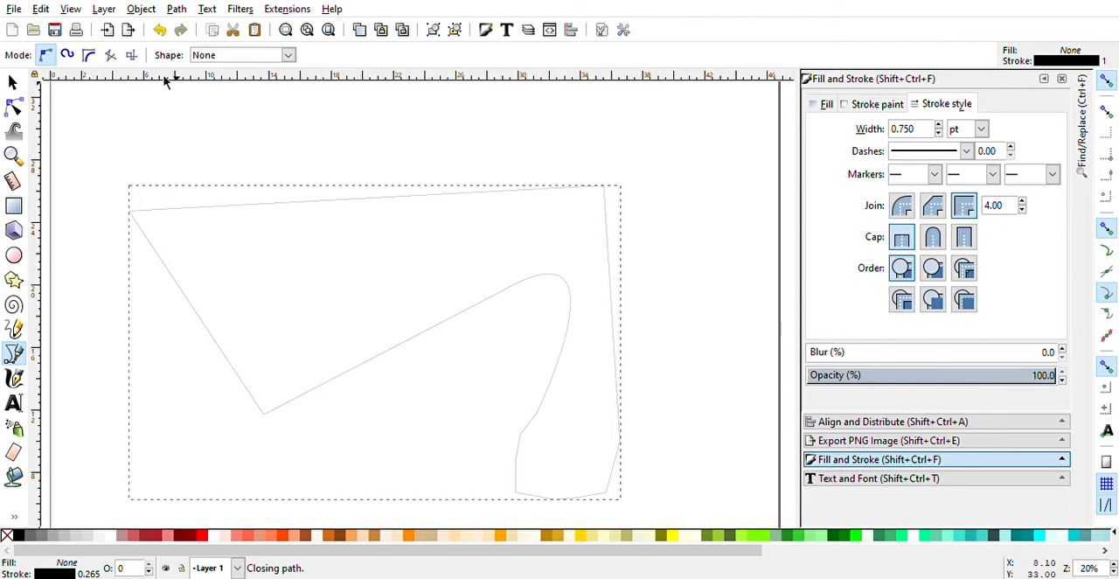
{"action": "left_click", "coordinate": [14, 81]}
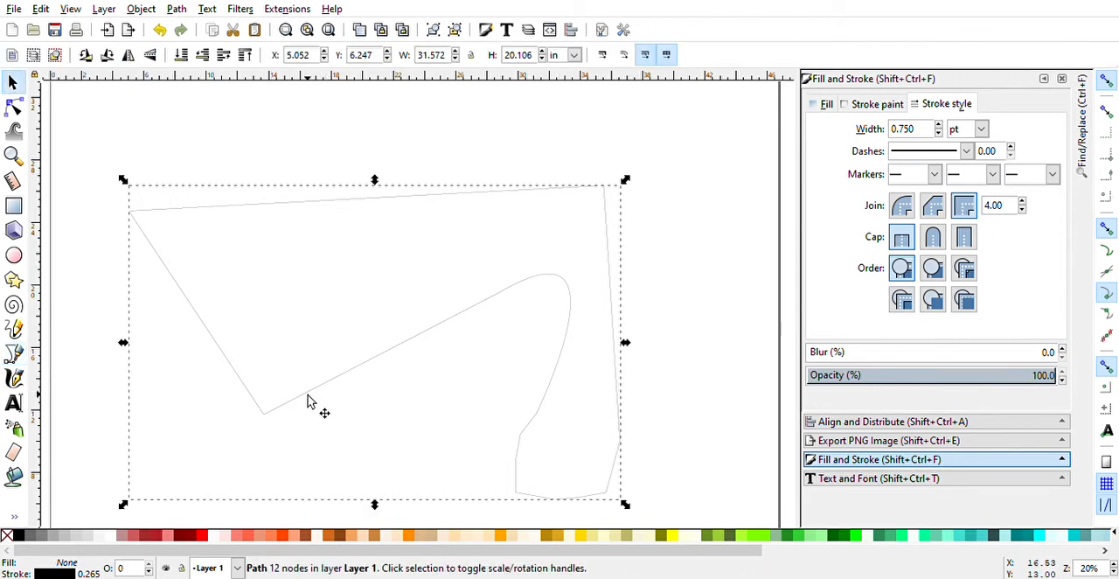
- Toggle snapping off and on, and enable snapping of bounding boxes
{"action": "left_click", "coordinate": [1107, 80]}
{"action": "left_click", "coordinate": [1107, 81]}
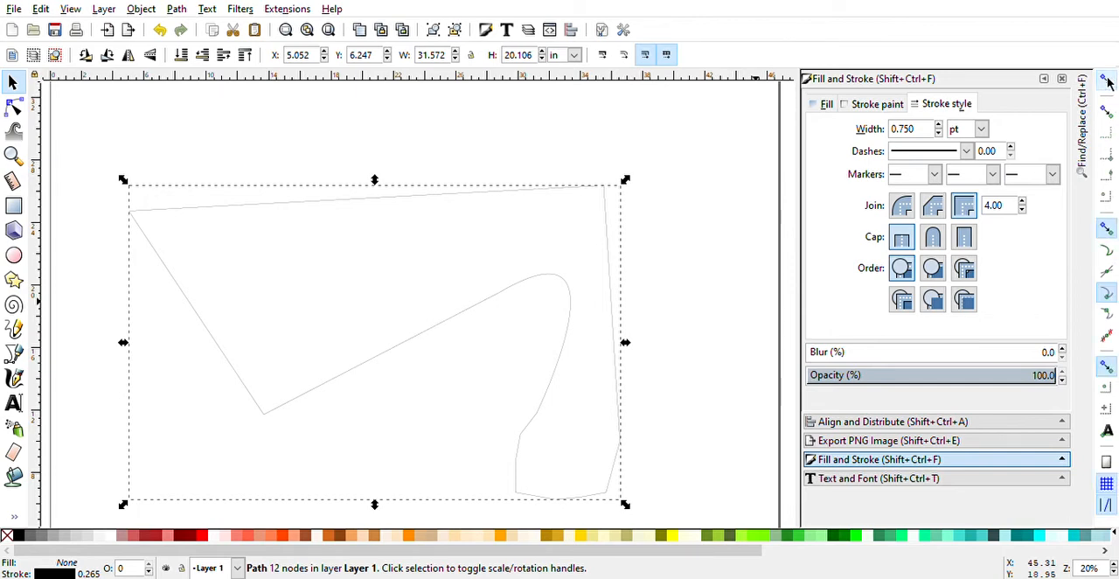
{"action": "left_click", "coordinate": [1106, 227]}
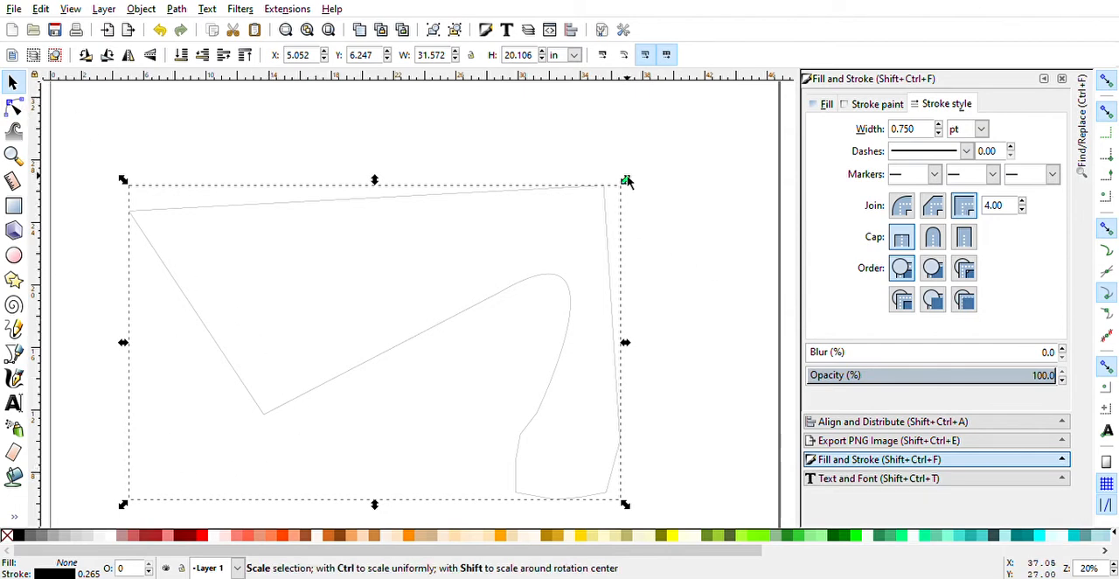
- Scale the shape uniformly to about 39.5 by 25.2 in, and reduce its height to 25.059 in
{"action": "key", "text": "ctrl"}
{"action": "left_click_drag", "start_coordinate": [626, 181], "coordinate": [760, 103]}
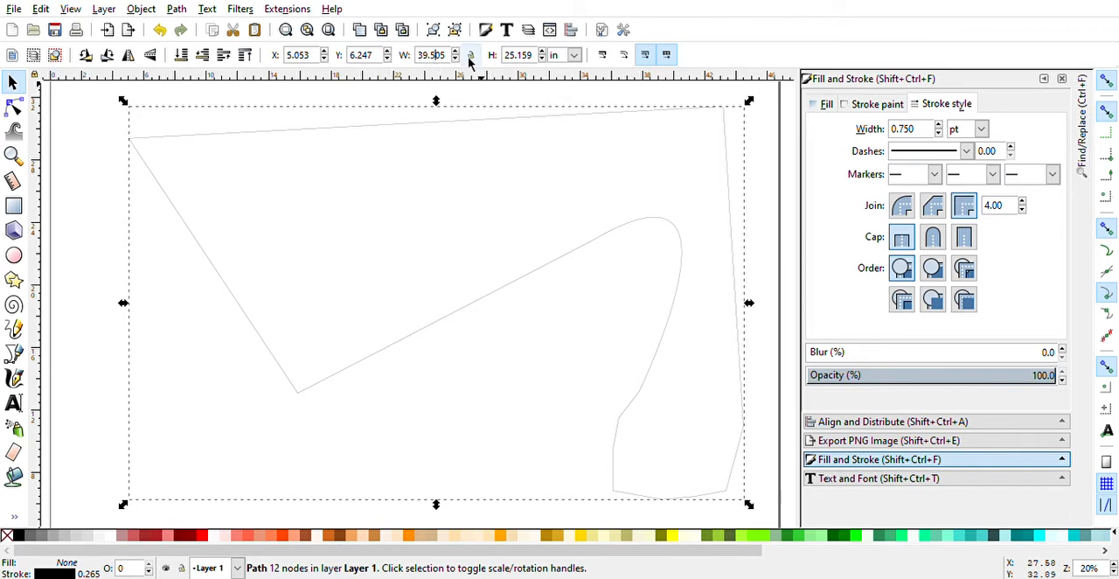
{"action": "left_click", "coordinate": [542, 59]}
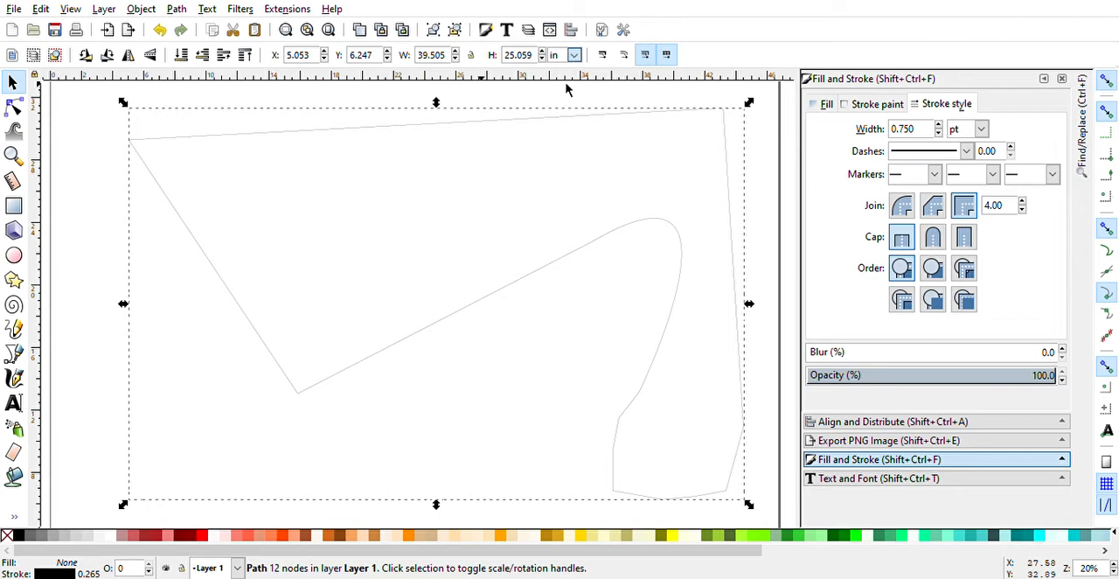
- Set the shape's width to 35 in and deselect it
{"action": "double_click", "coordinate": [445, 55]}
{"action": "type", "text": "35"}
{"action": "key", "text": "Return"}
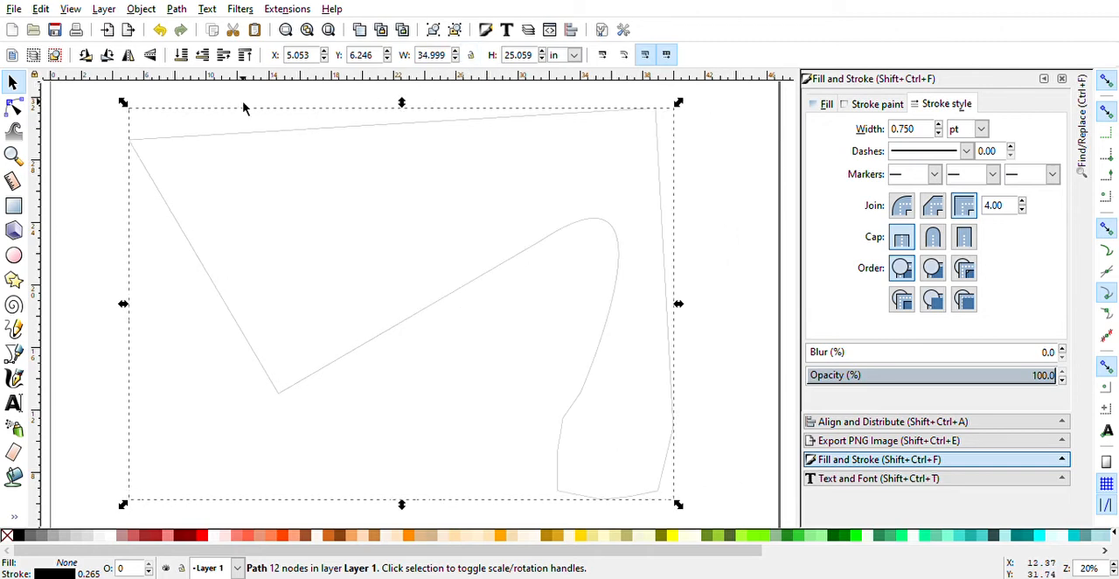
{"action": "left_click", "coordinate": [12, 83]}
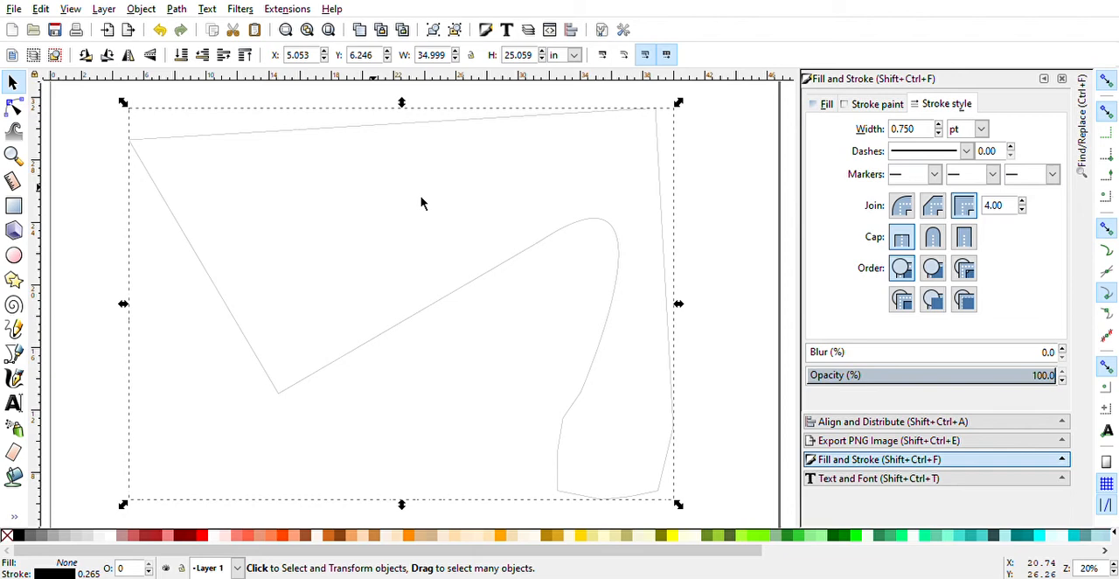
{"action": "left_click", "coordinate": [740, 278]}
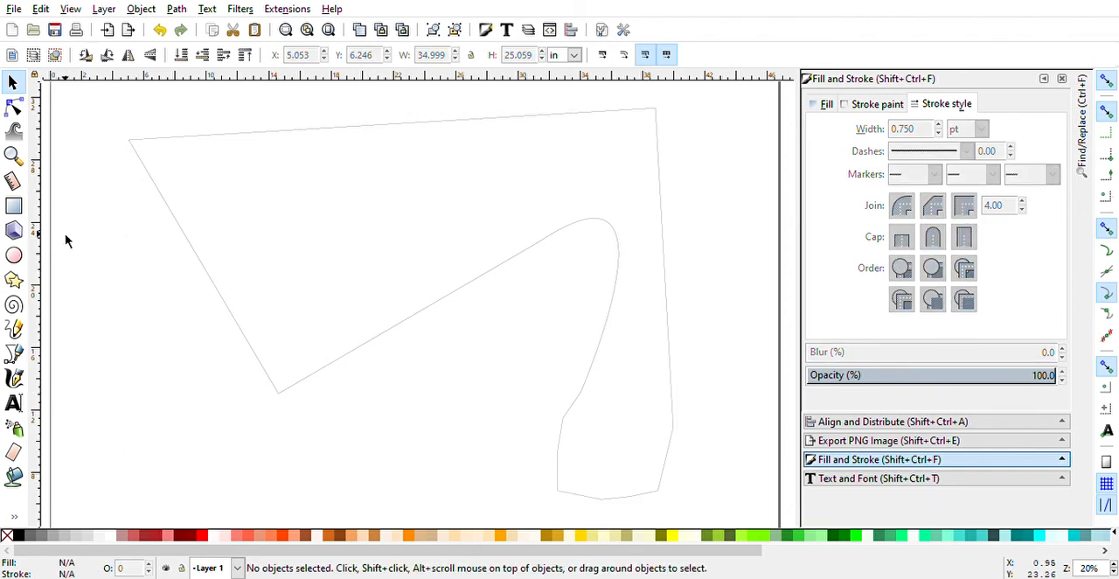
- Draw a rectangle about 15.1 by 15.7 in and a circle of about 5.7 in radius over the outlined shape
{"action": "left_click", "coordinate": [13, 206]}
{"action": "left_click_drag", "start_coordinate": [205, 131], "coordinate": [440, 376]}
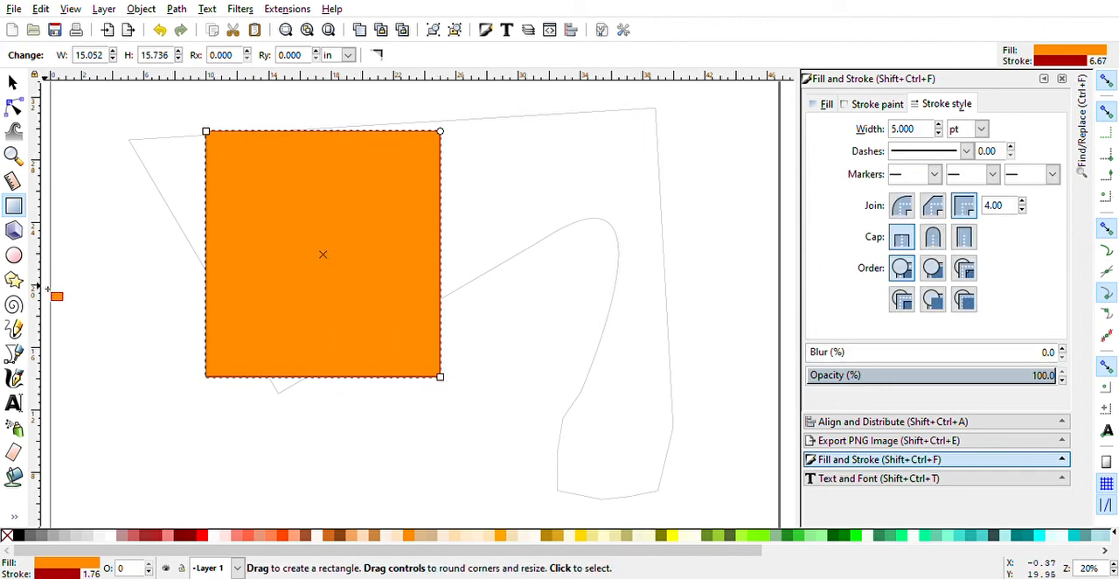
{"action": "left_click", "coordinate": [13, 255]}
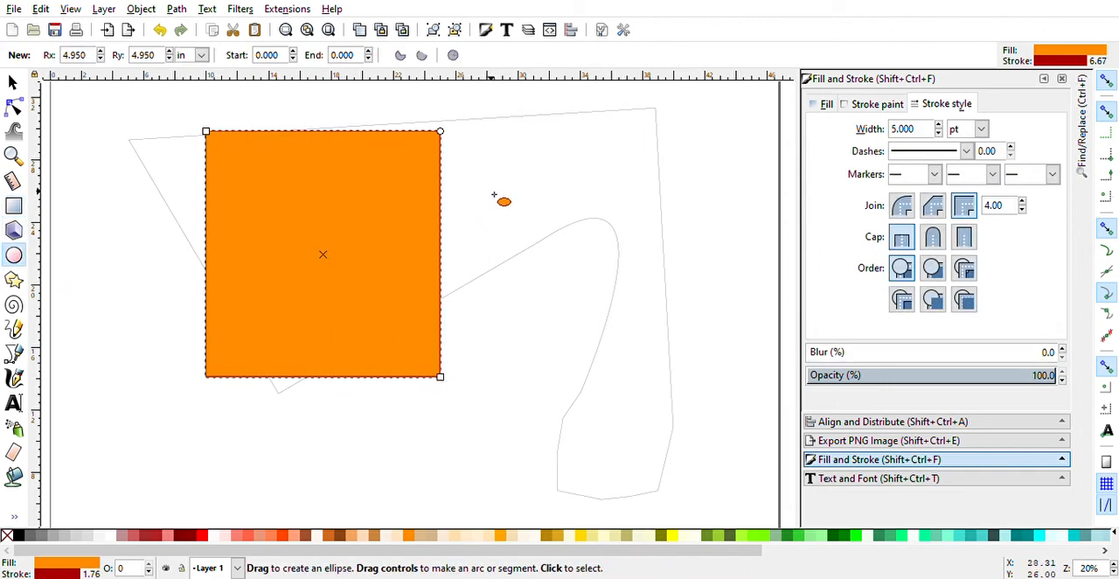
{"action": "left_click_drag", "start_coordinate": [491, 190], "coordinate": [705, 375]}
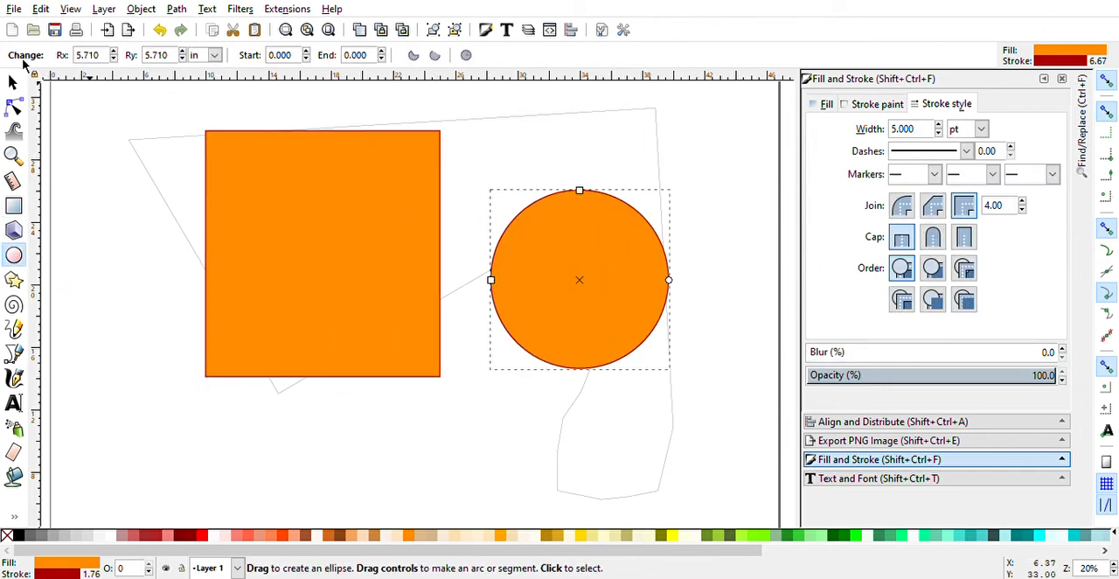
- Delete the circle and the rectangle
{"action": "left_click", "coordinate": [13, 81]}
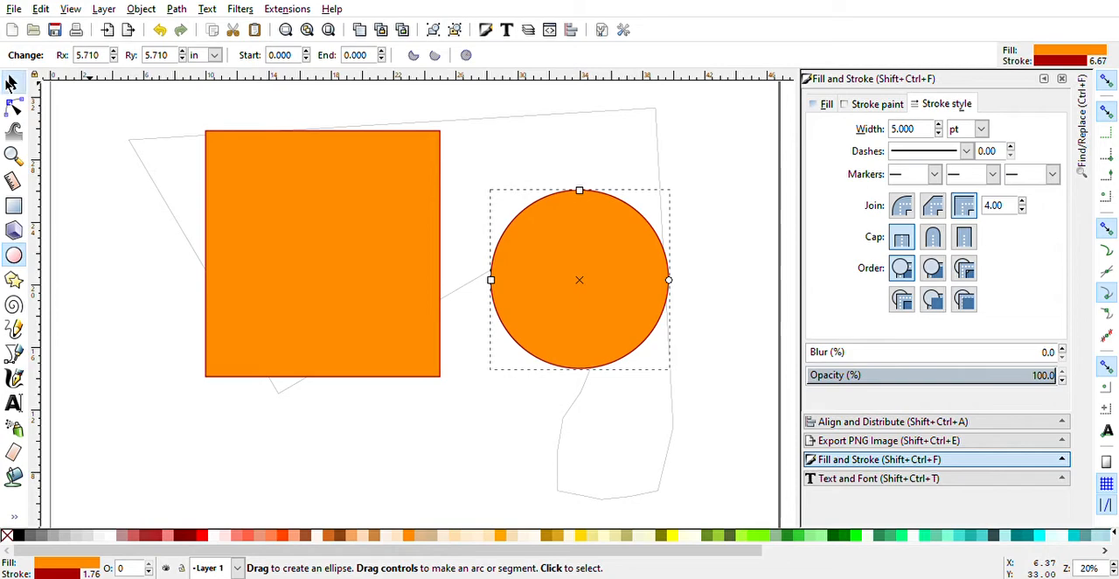
{"action": "key", "text": "Delete"}
{"action": "left_click", "coordinate": [255, 229]}
{"action": "key", "text": "Delete"}
- Give the closed shape a flat stroke colour with red at 73, and fill it with dark red
{"action": "left_click", "coordinate": [283, 132]}
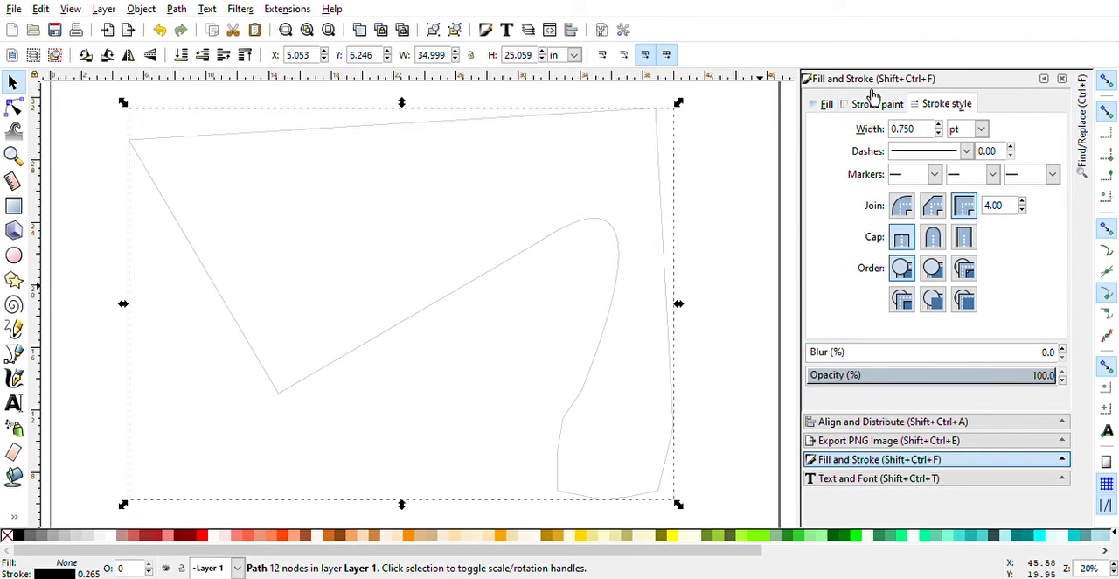
{"action": "left_click", "coordinate": [140, 10]}
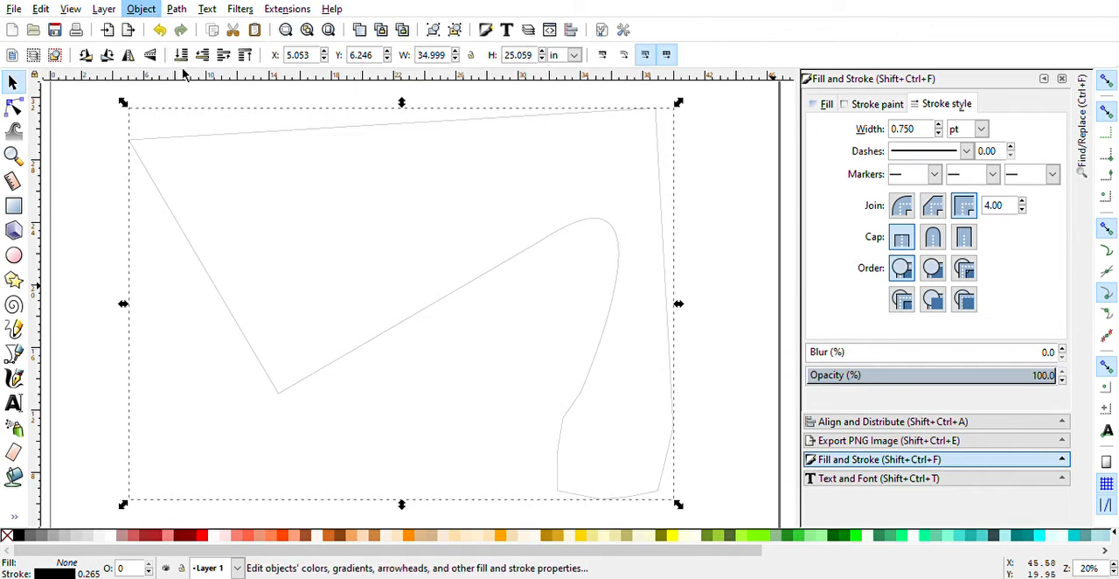
{"action": "left_click", "coordinate": [184, 74]}
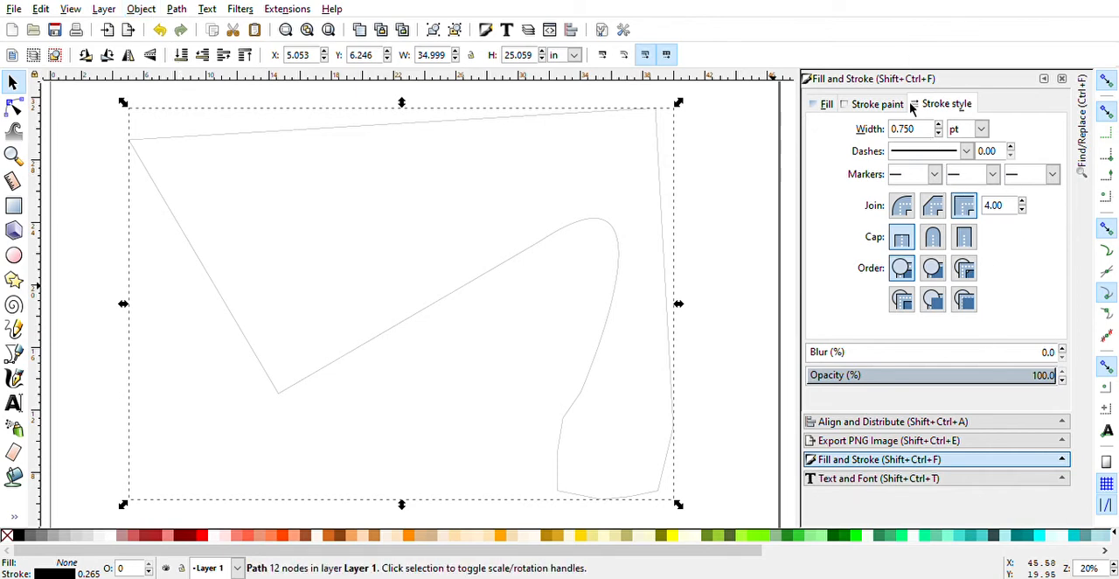
{"action": "left_click", "coordinate": [859, 104]}
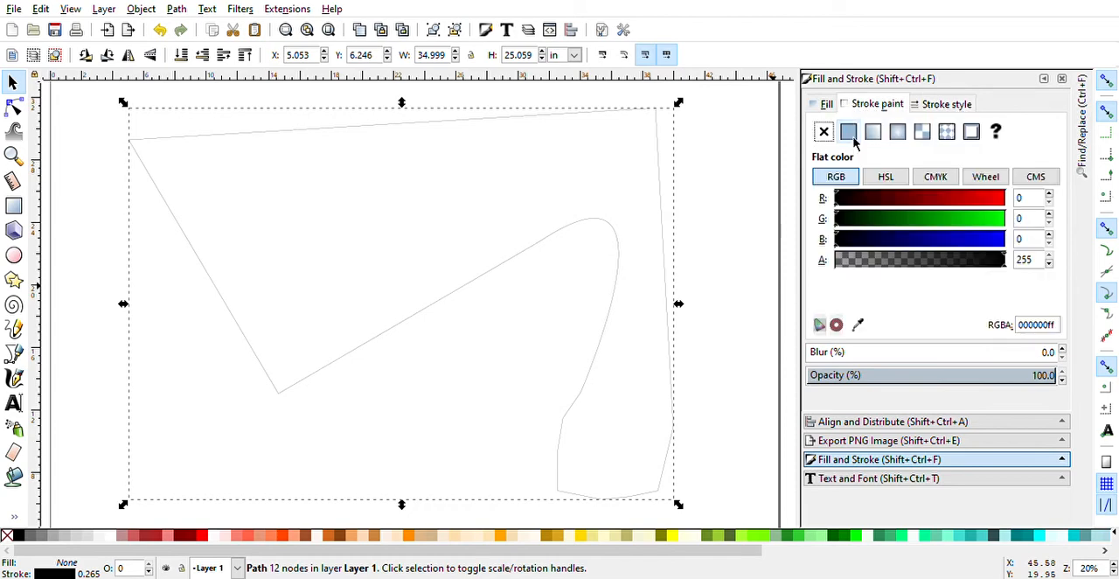
{"action": "left_click", "coordinate": [884, 198]}
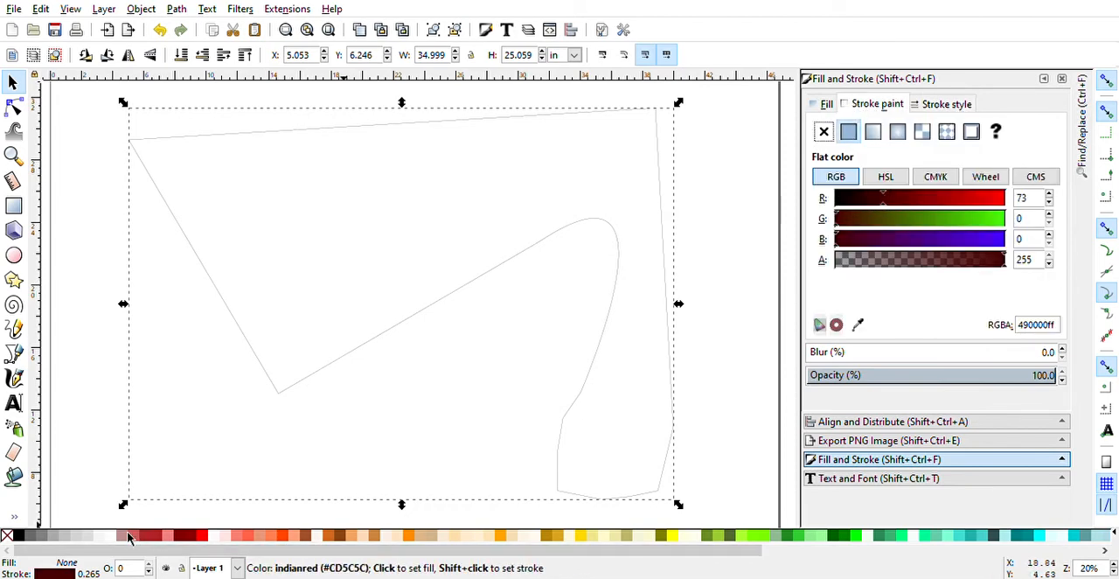
{"action": "left_click", "coordinate": [184, 536]}
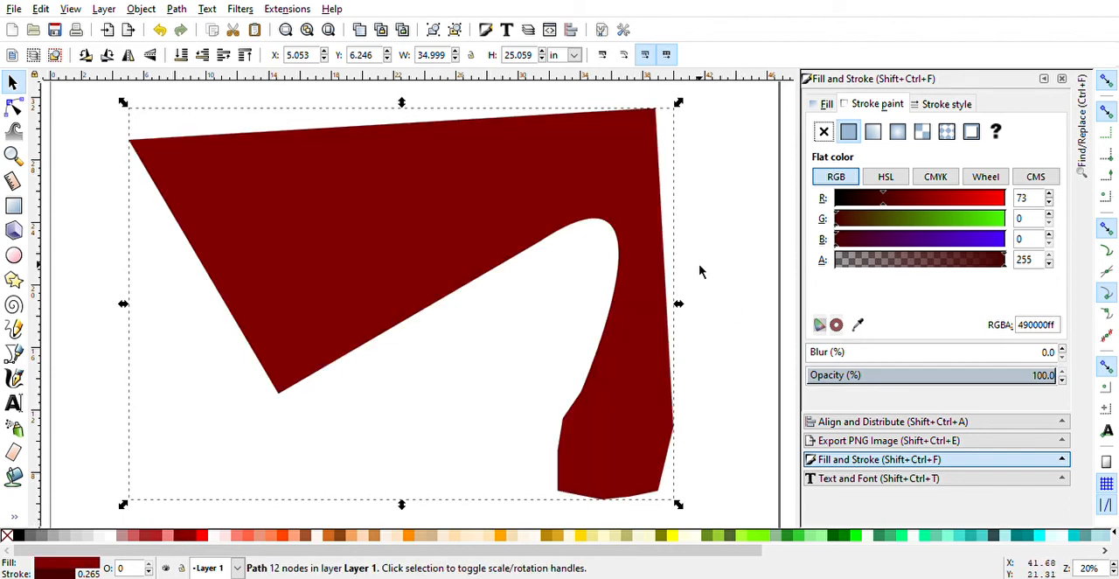
- Remove the closed shape's fill so that only its outline is painted
{"action": "left_click", "coordinate": [7, 535]}
{"action": "left_click", "coordinate": [823, 104]}
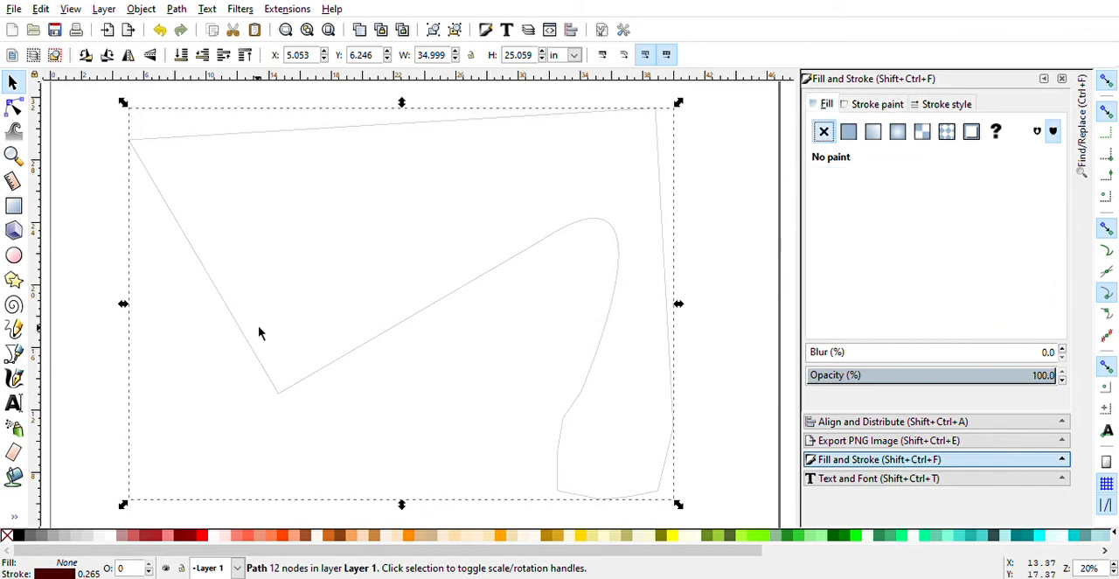
- Try several stroke colours on the outline: green channel at 113, maroon (800000), and brown (a0522d)
{"action": "left_click", "coordinate": [871, 106]}
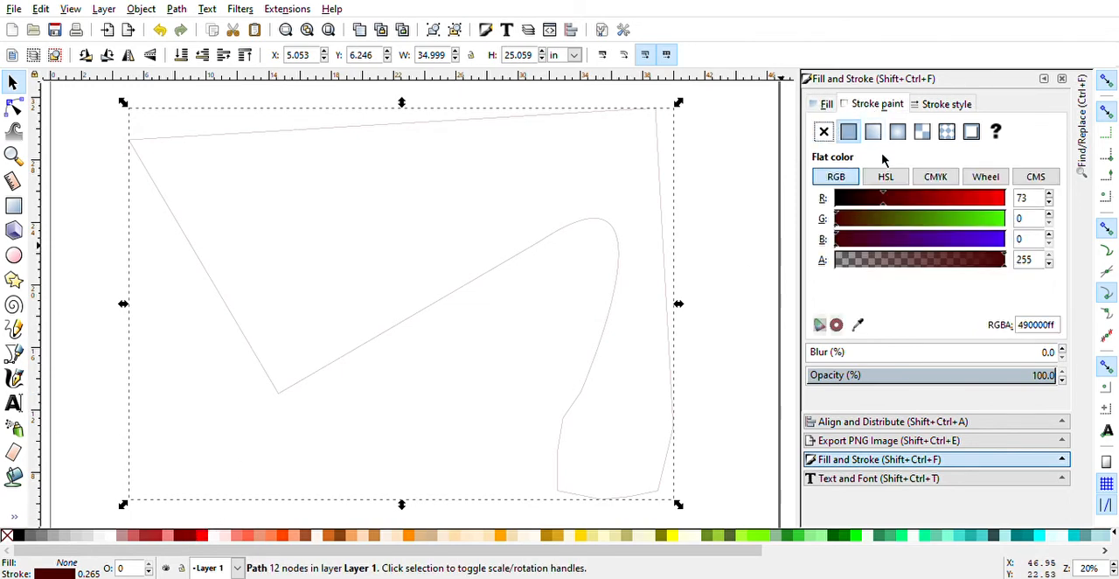
{"action": "left_click", "coordinate": [877, 219]}
{"action": "left_click", "coordinate": [911, 221]}
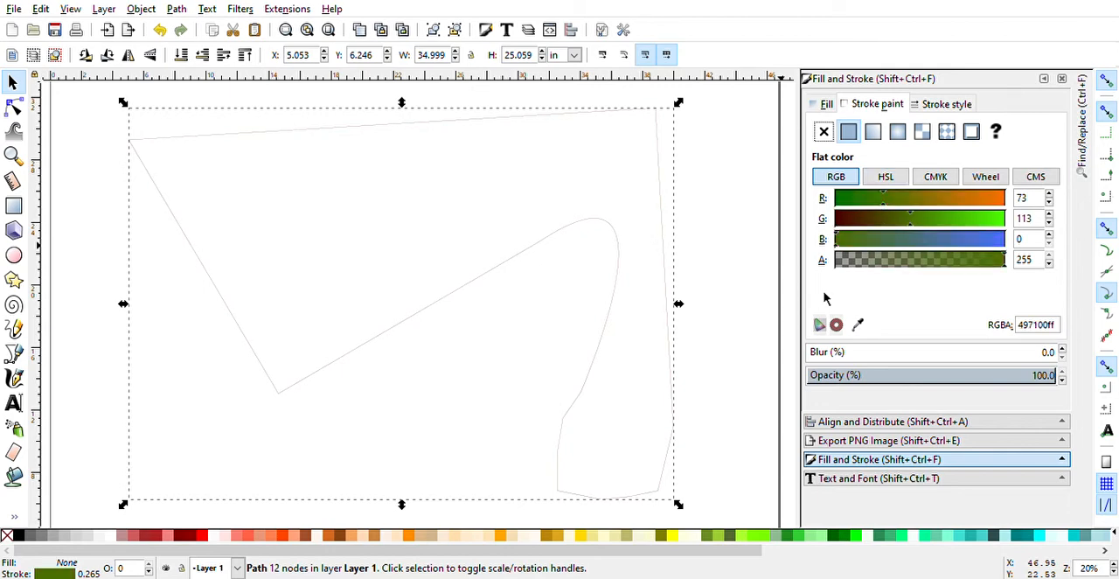
{"action": "left_click", "coordinate": [178, 535], "text": "shift"}
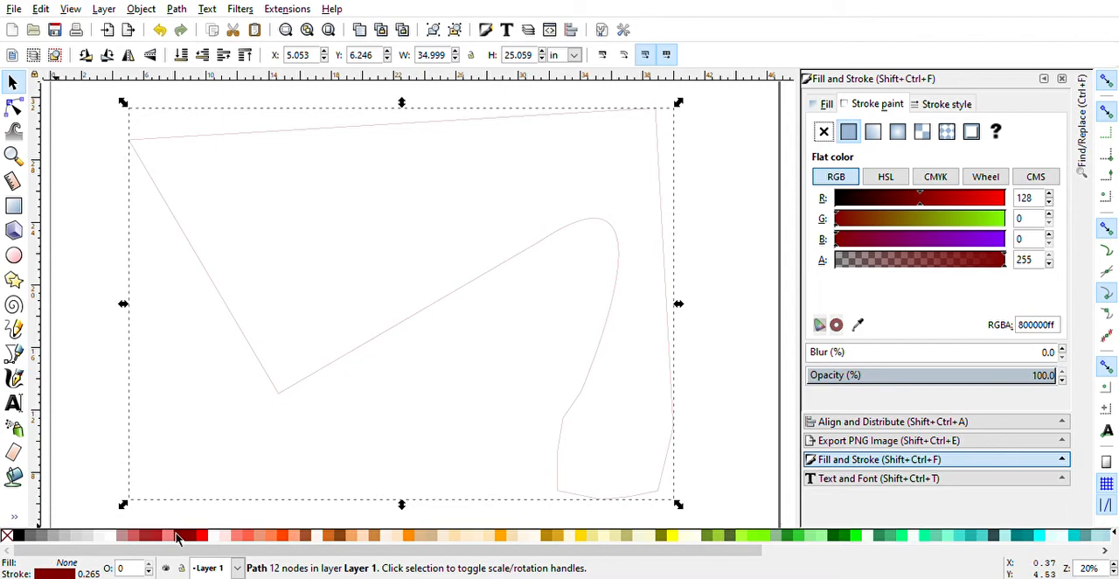
{"action": "left_click", "coordinate": [305, 533], "text": "shift"}
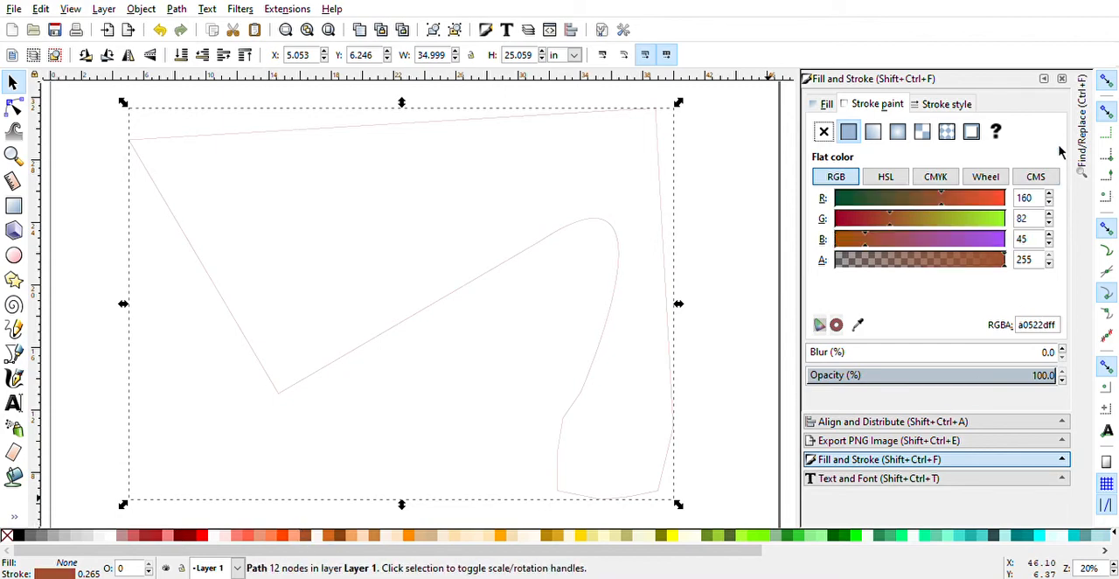
- Set the outline's stroke width to 5 pt
{"action": "left_click", "coordinate": [948, 107]}
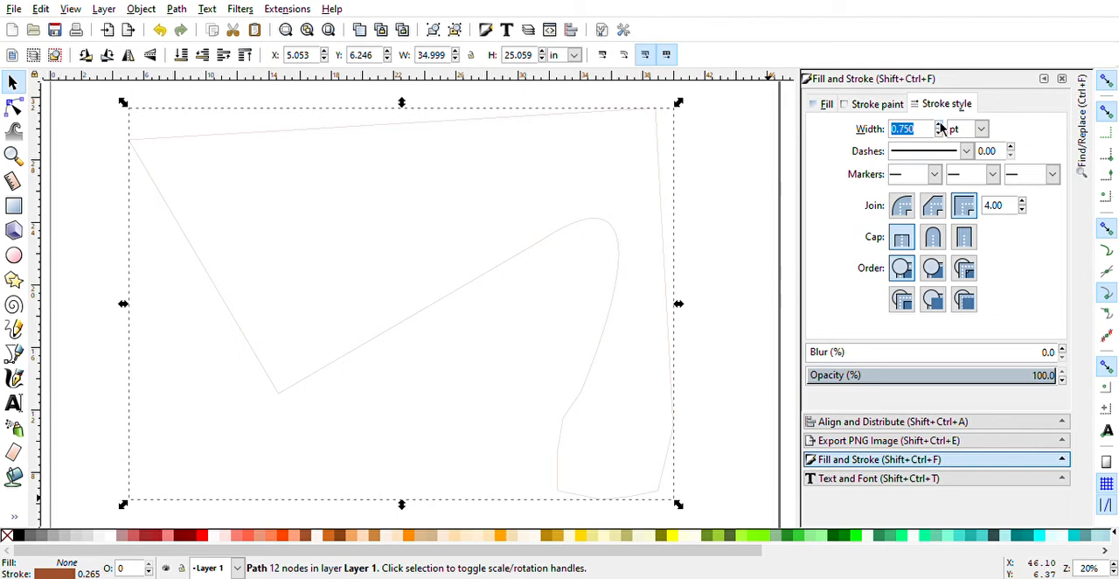
{"action": "type", "text": "5"}
{"action": "key", "text": "Return"}
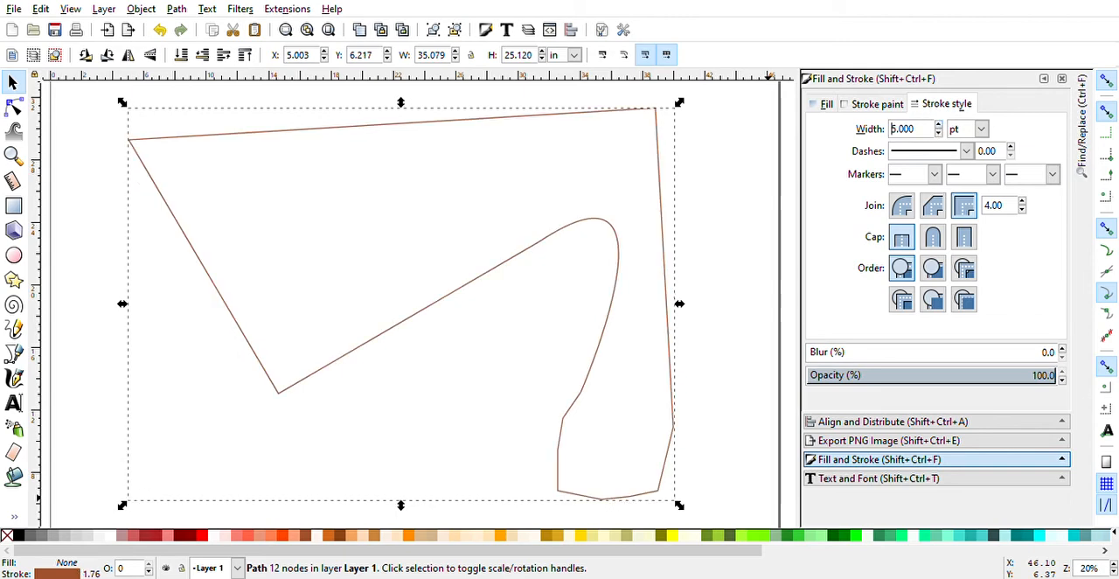
- Recolour the outline to a bright mint green and deselect the shape
{"action": "left_click", "coordinate": [375, 536], "text": "shift"}
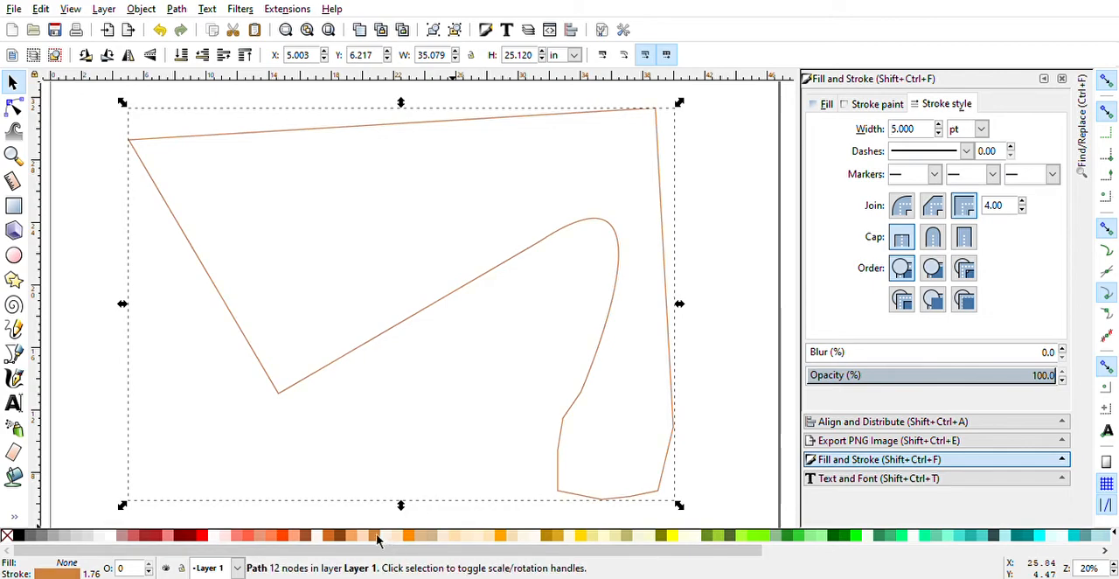
{"action": "left_click", "coordinate": [194, 535], "text": "shift"}
{"action": "left_click", "coordinate": [916, 540], "text": "shift"}
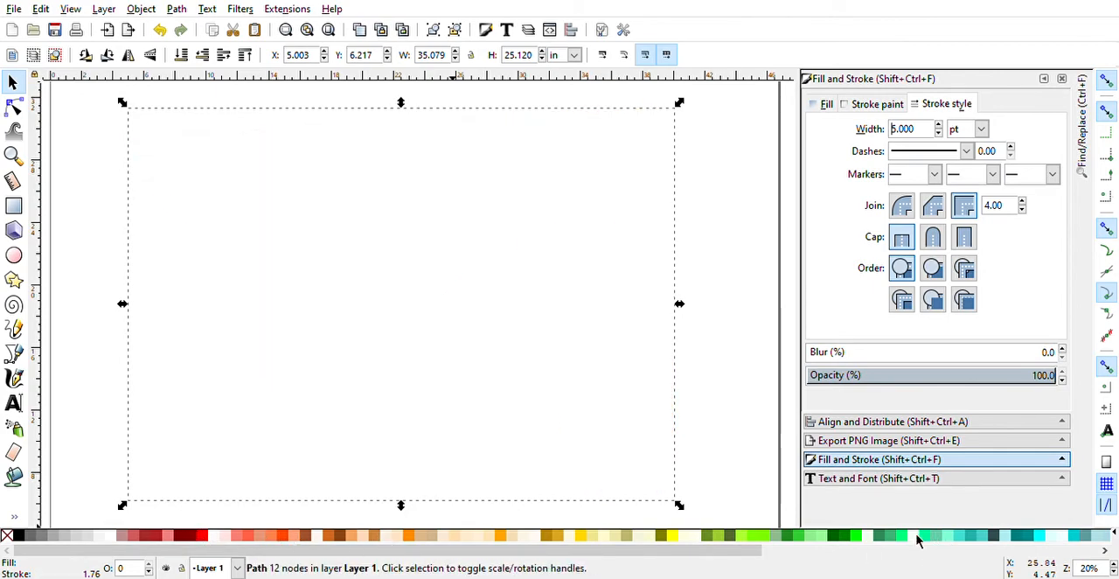
{"action": "left_click", "coordinate": [919, 538], "text": "shift"}
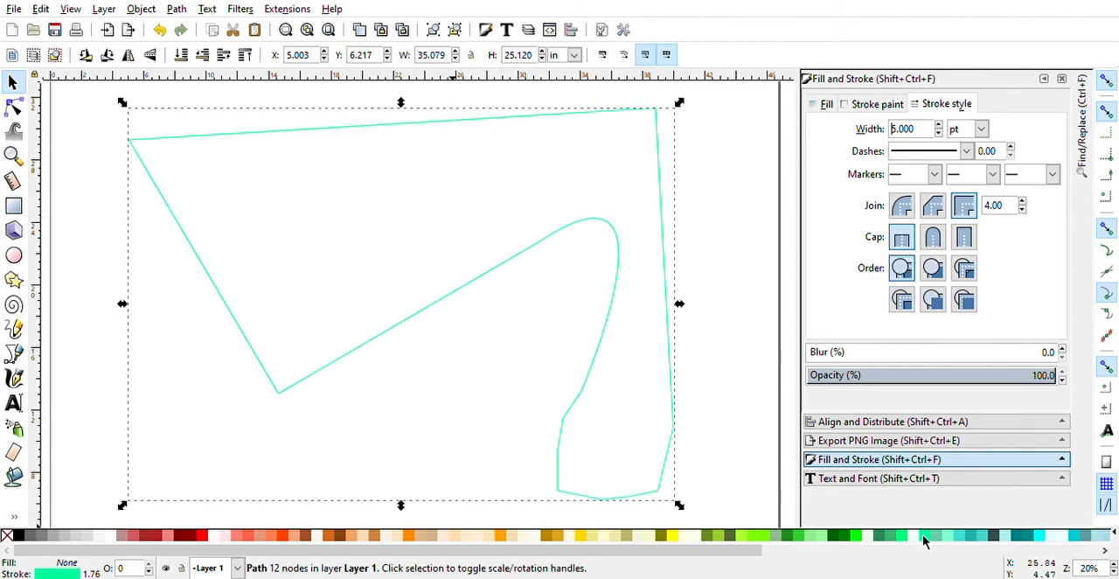
{"action": "left_click", "coordinate": [12, 82]}
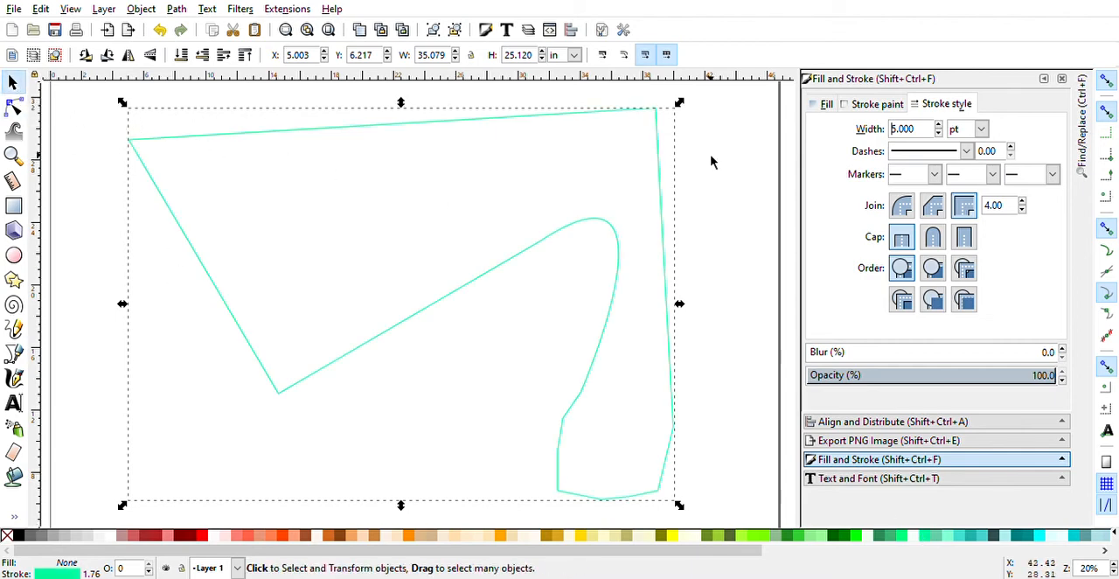
{"action": "left_click", "coordinate": [639, 228]}
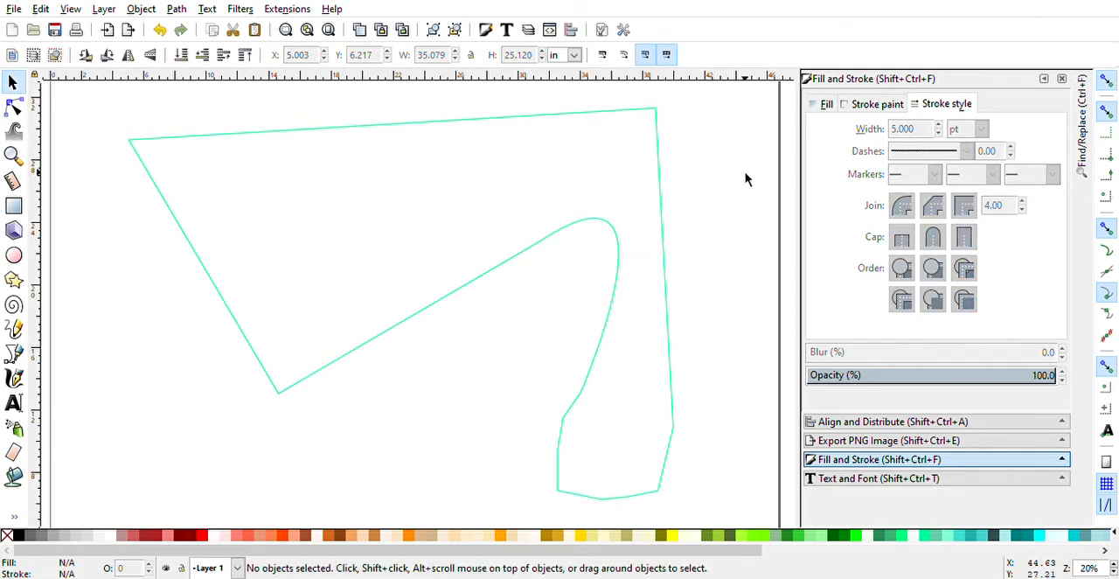
- Rotate the shape freehand until its upper edge is nearly level, and place it at about X 2.4, Y 6.6 in
{"action": "left_click", "coordinate": [668, 210]}
{"action": "left_click", "coordinate": [668, 210]}
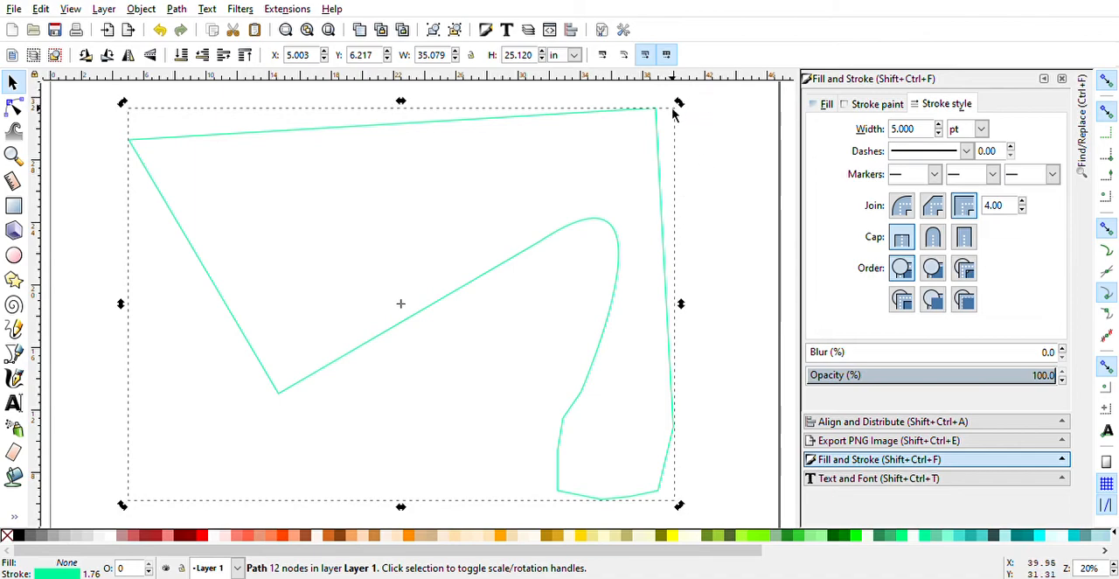
{"action": "left_click_drag", "start_coordinate": [680, 103], "coordinate": [663, 292]}
{"action": "scroll", "coordinate": [663, 289], "scroll_direction": "down", "scroll_amount": 8}
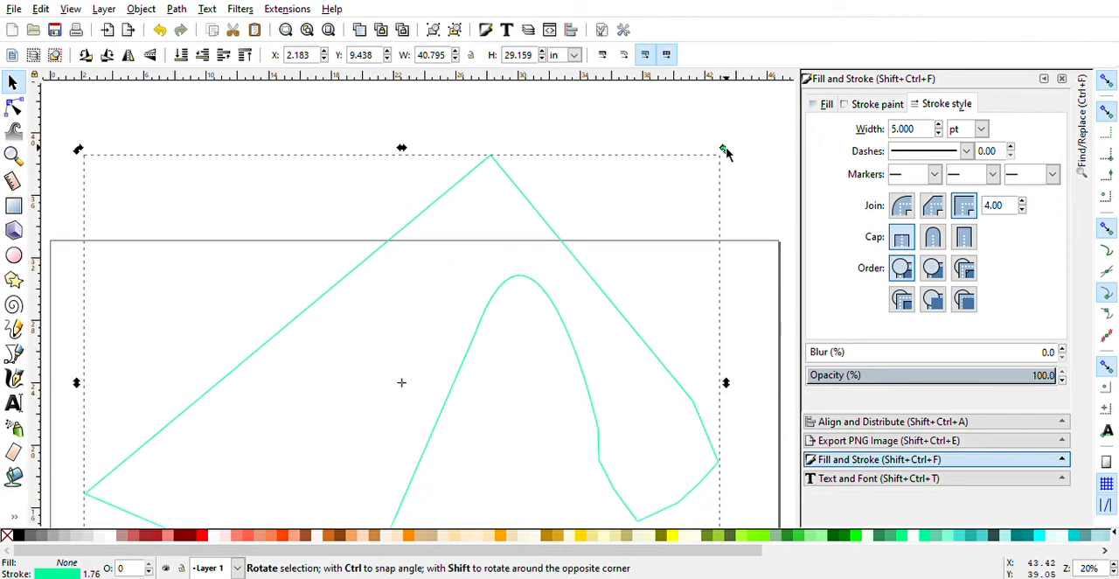
{"action": "left_click_drag", "start_coordinate": [725, 150], "coordinate": [731, 321]}
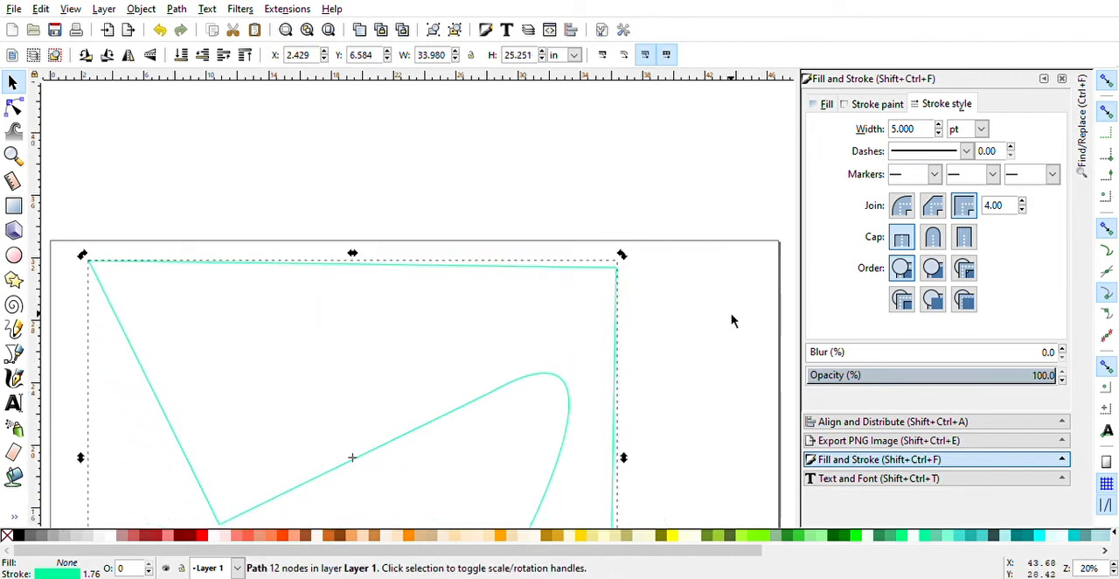
{"action": "scroll", "coordinate": [662, 276], "scroll_direction": "down", "scroll_amount": 3}
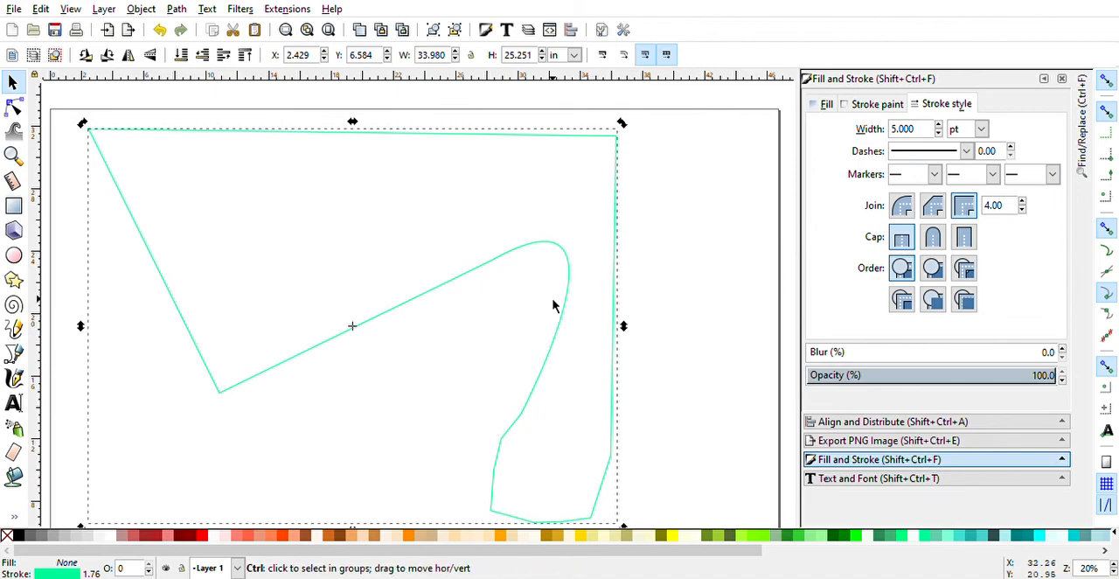
- Paste a copy of the shape and try flipping it horizontally and vertically
{"action": "key", "text": "ctrl+v"}
{"action": "key", "text": "h"}
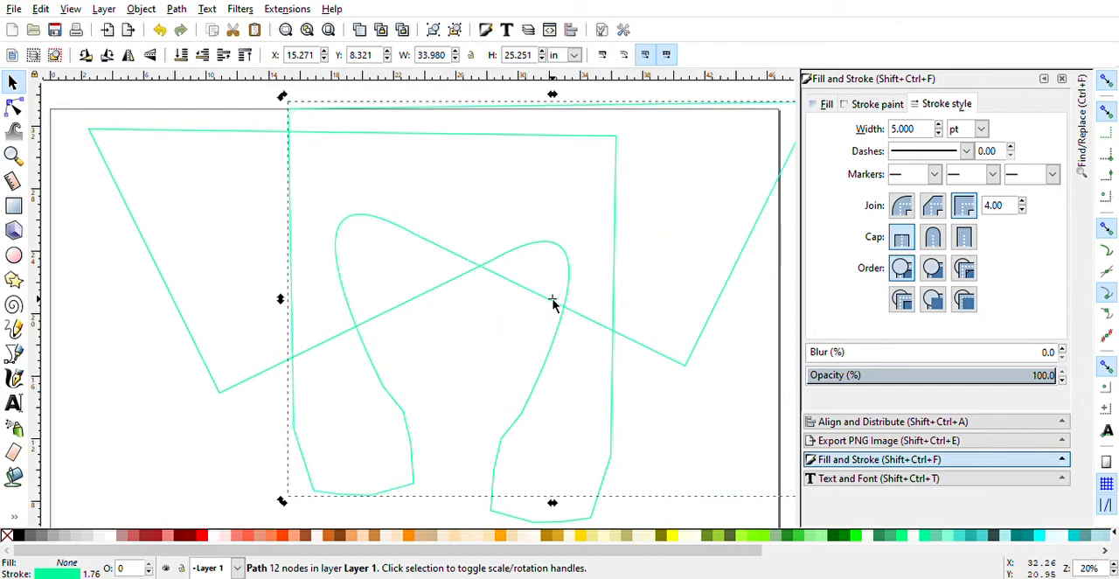
{"action": "key", "text": "h"}
{"action": "key", "text": "h"}
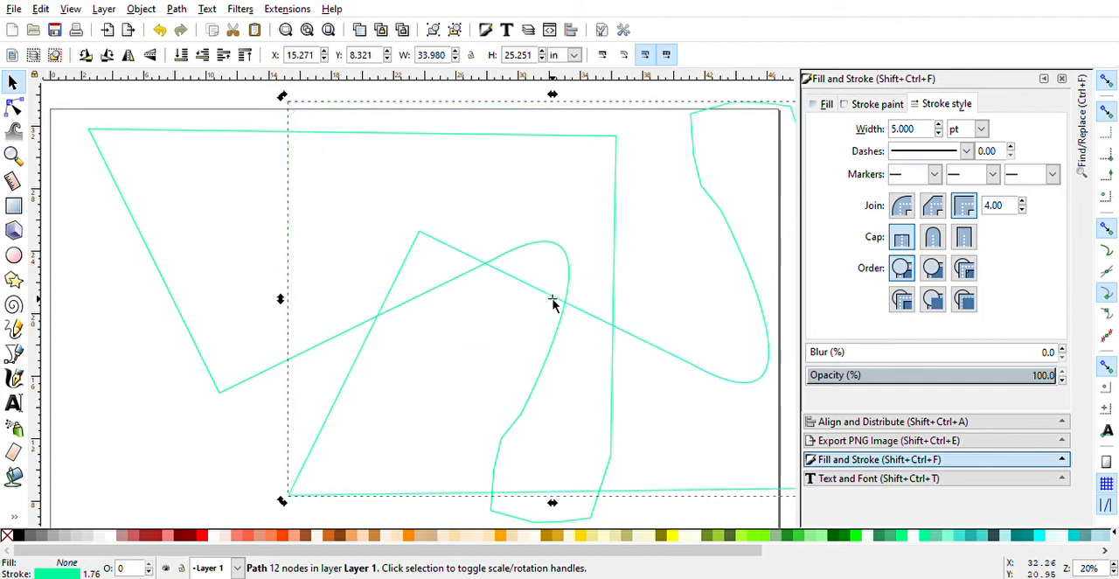
{"action": "key", "text": "h"}
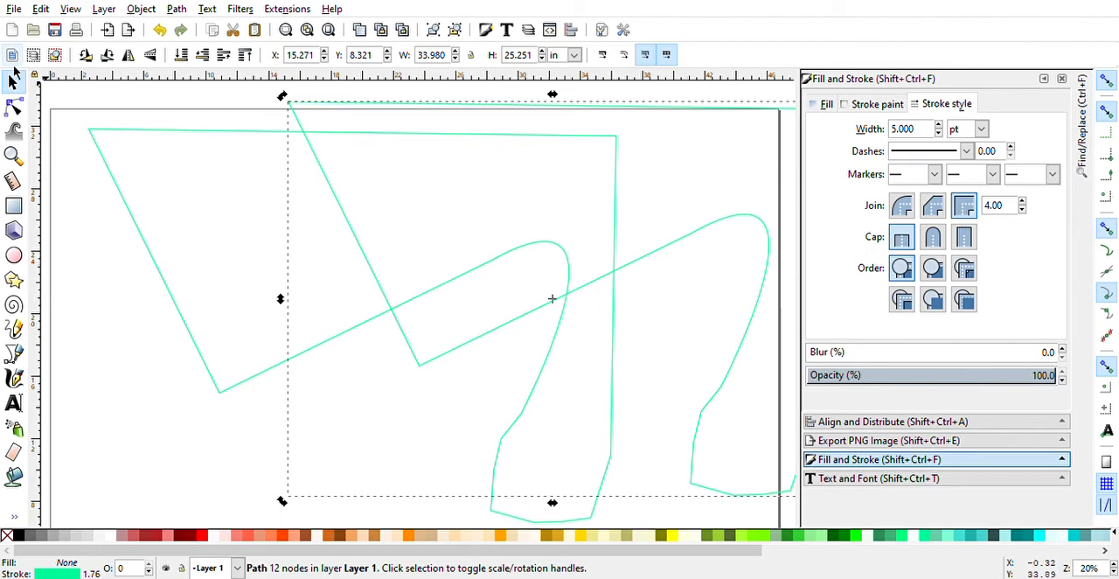
- Snap the copy onto the original, flip it vertically, and move it straight up until the long straight edges of both shapes meet
{"action": "left_click", "coordinate": [12, 81]}
{"action": "left_click_drag", "start_coordinate": [708, 234], "coordinate": [508, 252]}
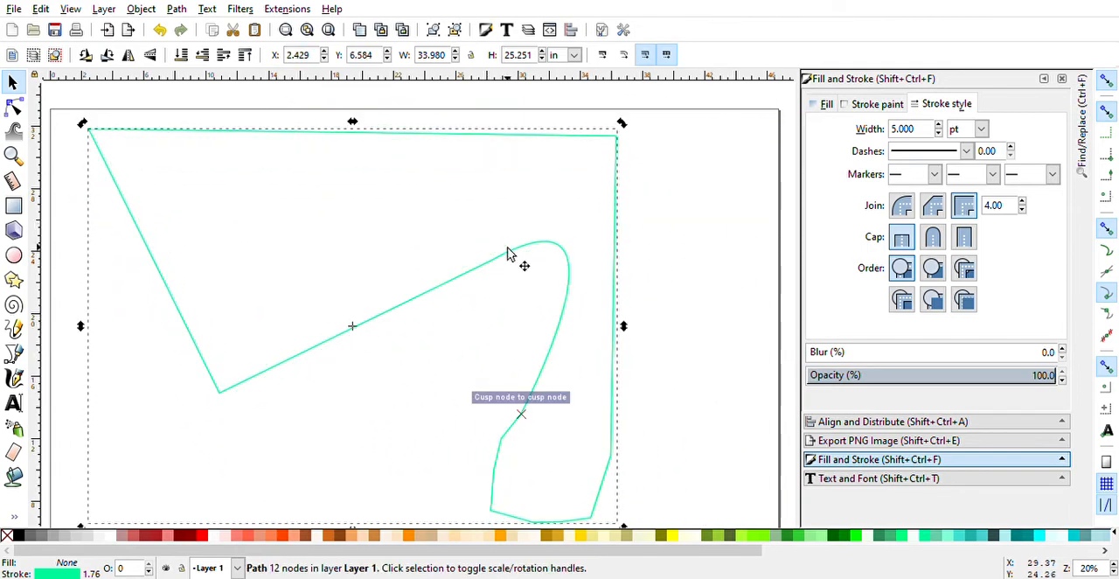
{"action": "key", "text": "v"}
{"action": "scroll", "coordinate": [512, 253], "scroll_direction": "up", "scroll_amount": 5}
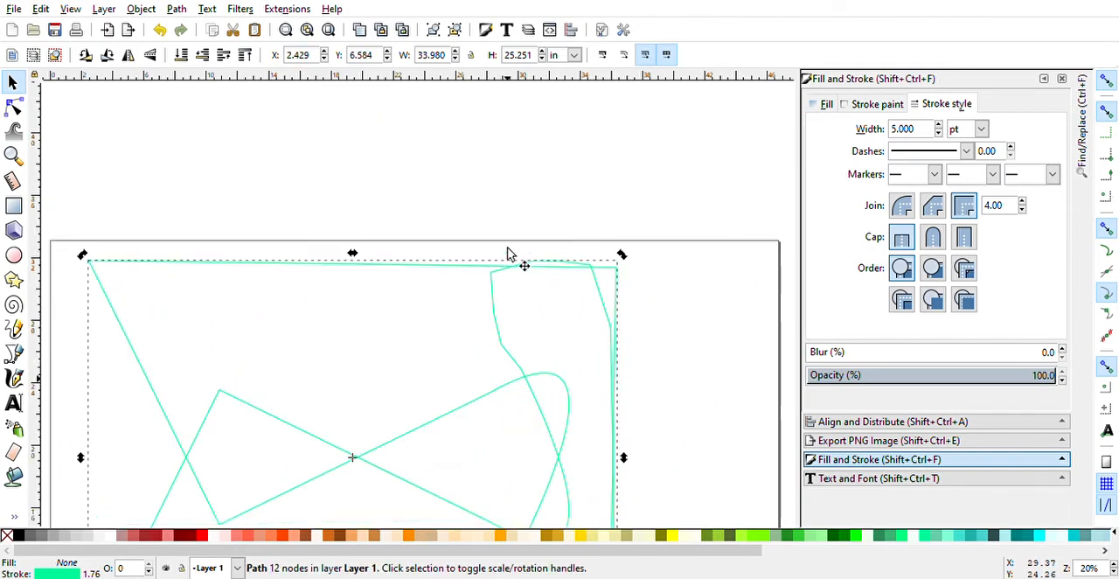
{"action": "left_click_drag", "start_coordinate": [536, 485], "coordinate": [538, 97]}
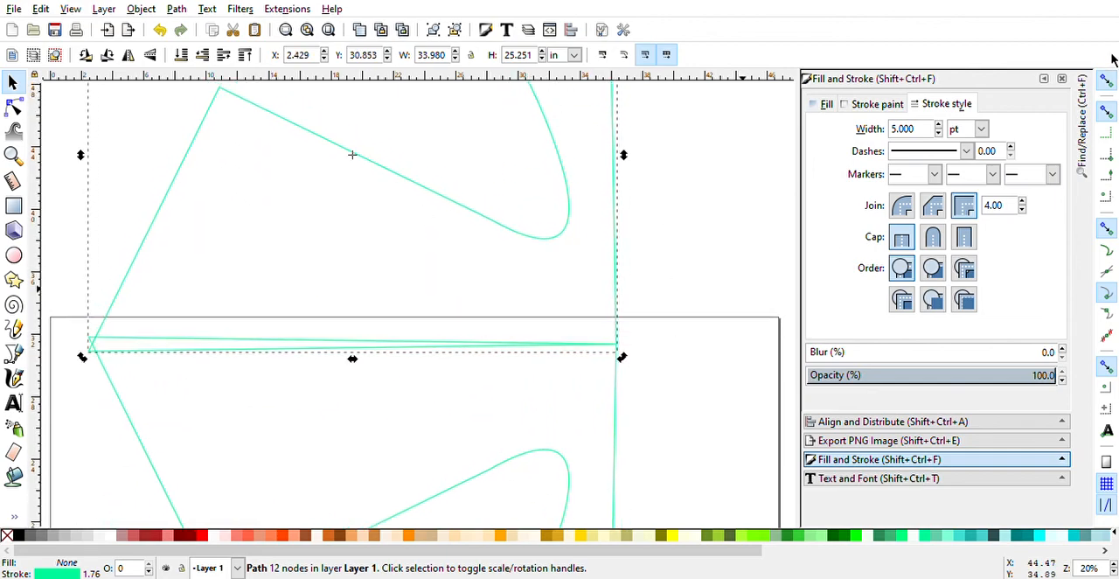
- Nudge the flipped copy to about X 2.41, Y 31.0 in and deselect it
{"action": "key", "text": "Up"}
{"action": "key", "text": "Up"}
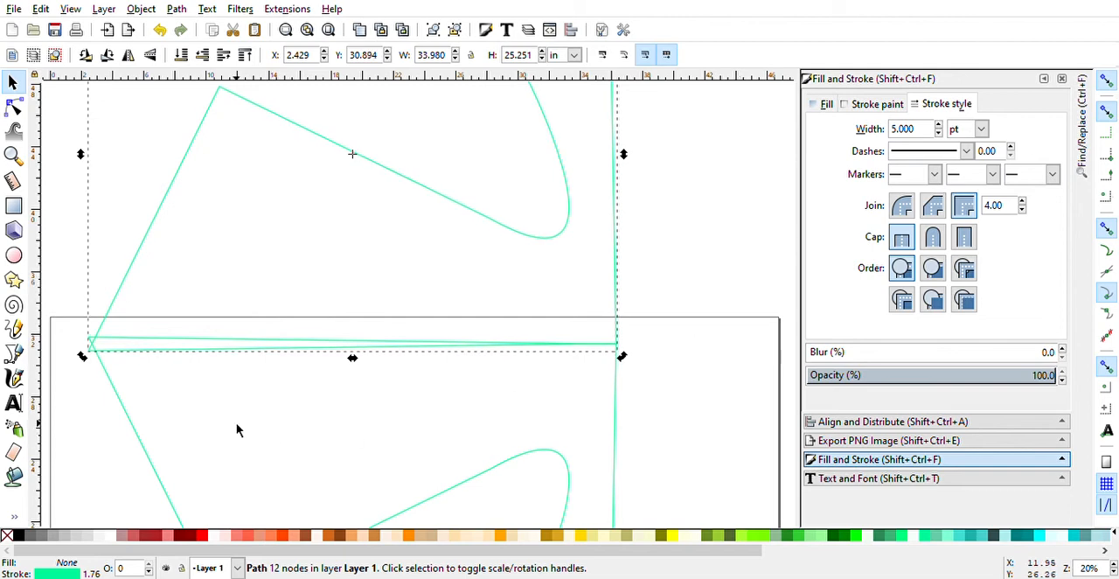
{"action": "key", "text": "Up"}
{"action": "key", "text": "Up"}
{"action": "key", "text": "Up"}
{"action": "key", "text": "Up"}
{"action": "key", "text": "Up"}
{"action": "key", "text": "Right"}
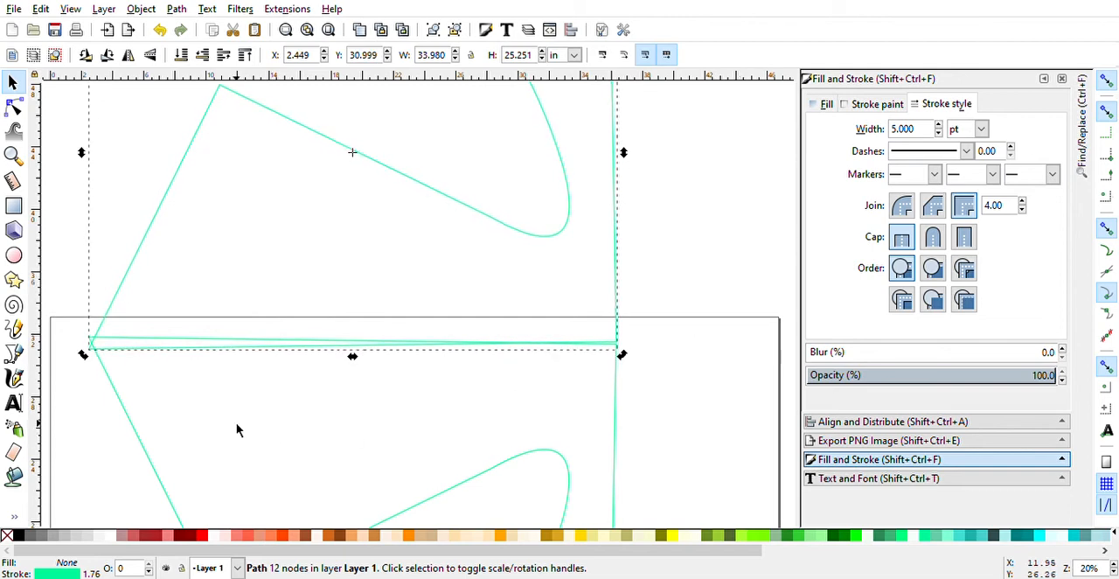
{"action": "key", "text": "Left"}
{"action": "key", "text": "Left"}
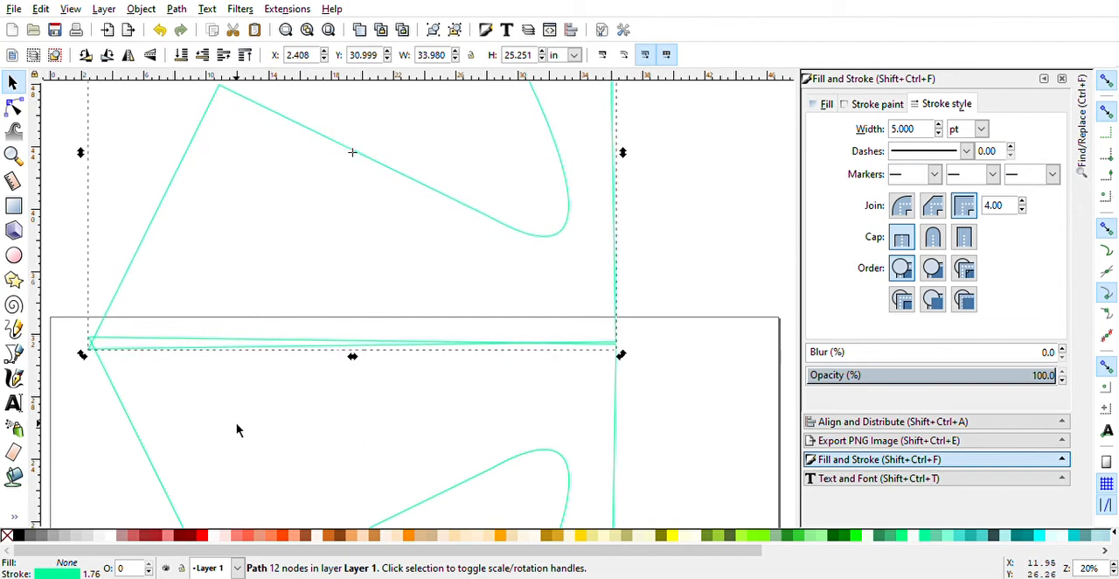
{"action": "left_click", "coordinate": [195, 391]}
- Reshape the original by moving both end nodes of its curve and the adjacent lower node inward, and deselect it
{"action": "scroll", "coordinate": [325, 166], "scroll_direction": "down", "scroll_amount": 5}
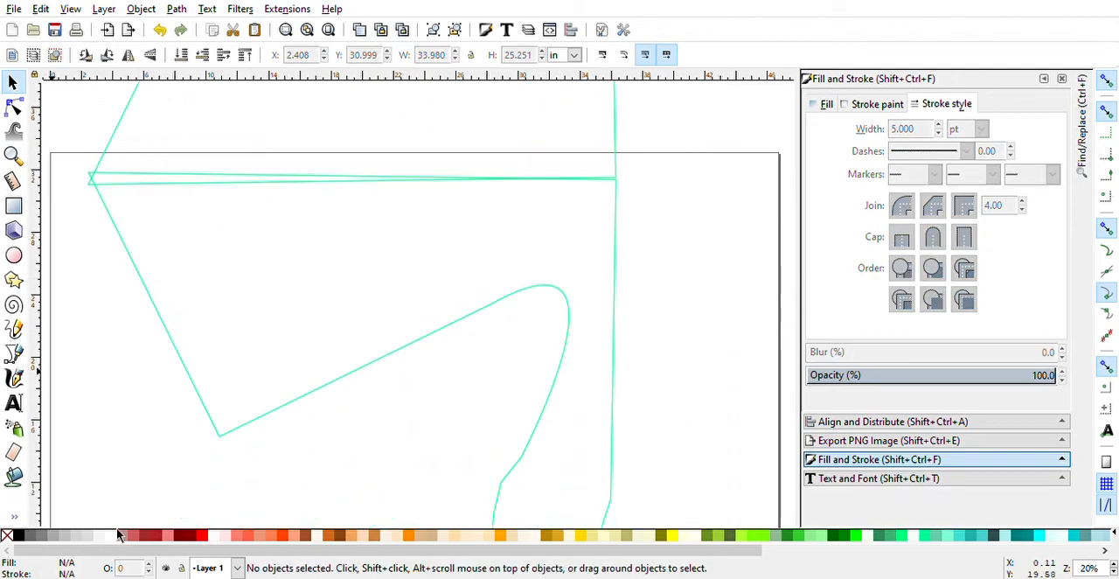
{"action": "left_click", "coordinate": [488, 312]}
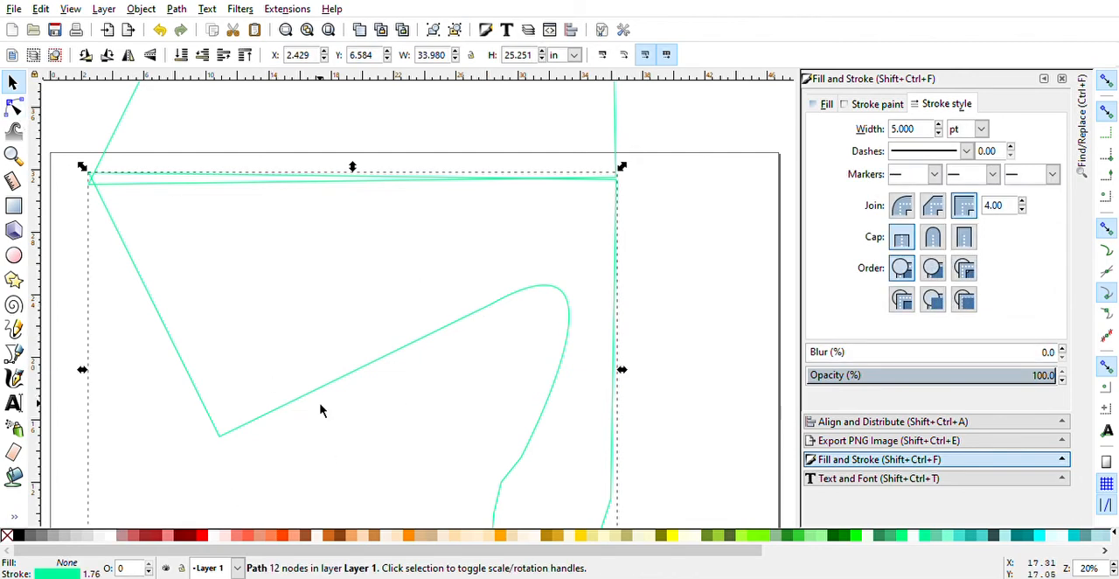
{"action": "left_click", "coordinate": [359, 378]}
{"action": "double_click", "coordinate": [388, 357]}
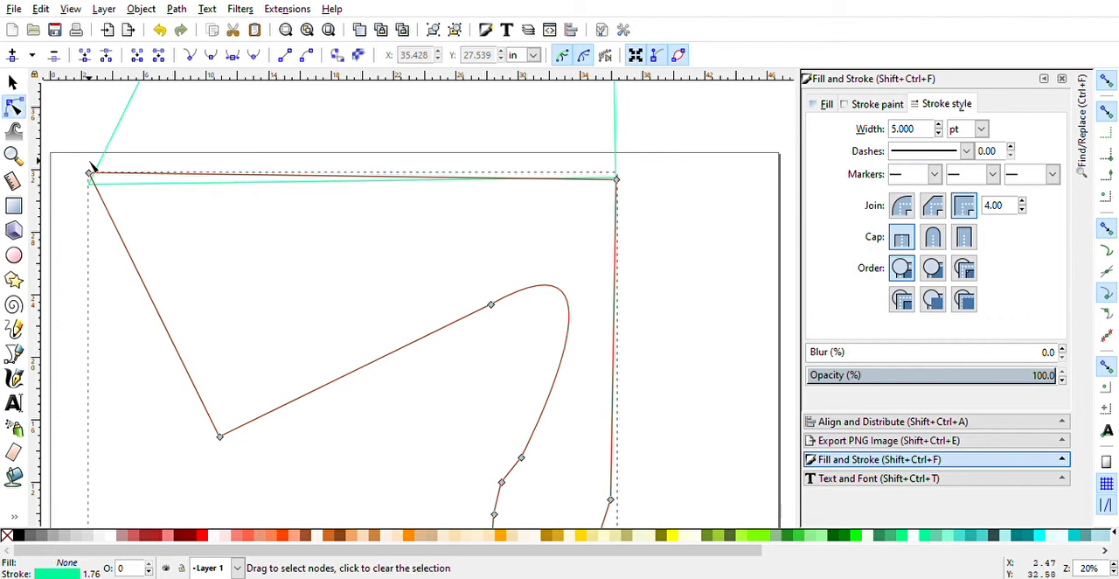
{"action": "left_click_drag", "start_coordinate": [491, 304], "coordinate": [405, 392]}
{"action": "left_click_drag", "start_coordinate": [520, 461], "coordinate": [466, 431]}
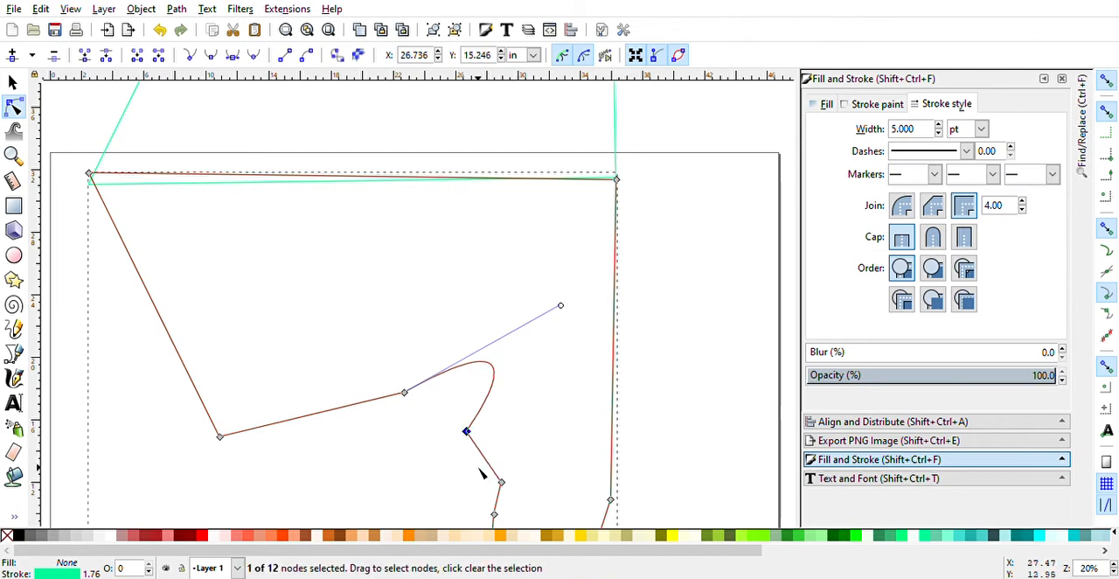
{"action": "left_click_drag", "start_coordinate": [500, 484], "coordinate": [468, 483]}
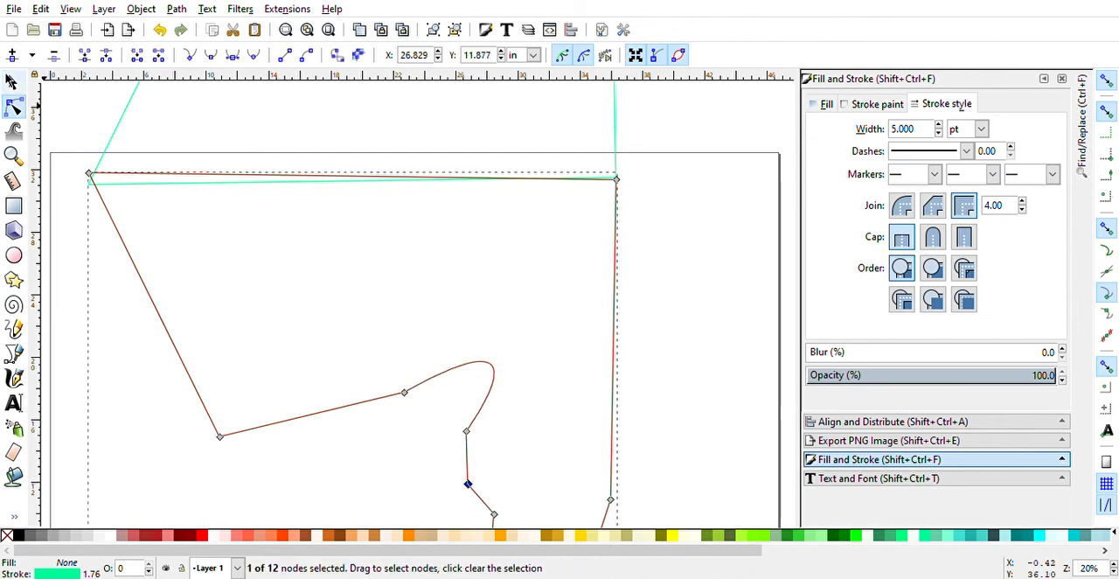
{"action": "left_click", "coordinate": [13, 81]}
{"action": "left_click", "coordinate": [648, 237]}
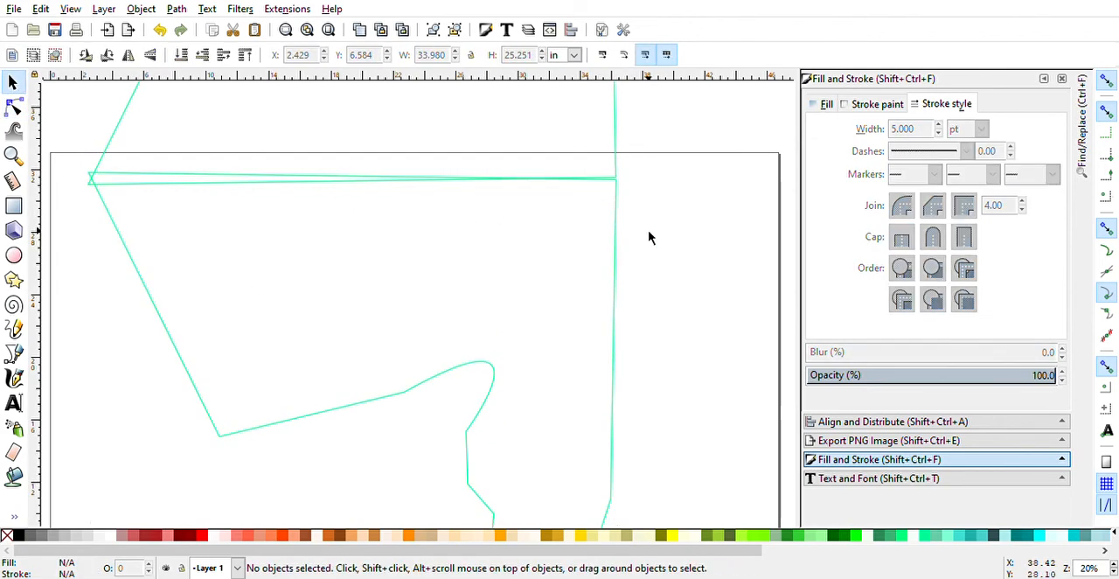
- Move the upper copy's rotation centre to its lower-left corner and rotate the copy counter-clockwise around that corner
{"action": "scroll", "coordinate": [649, 237], "scroll_direction": "up", "scroll_amount": 8}
{"action": "left_click", "coordinate": [610, 234]}
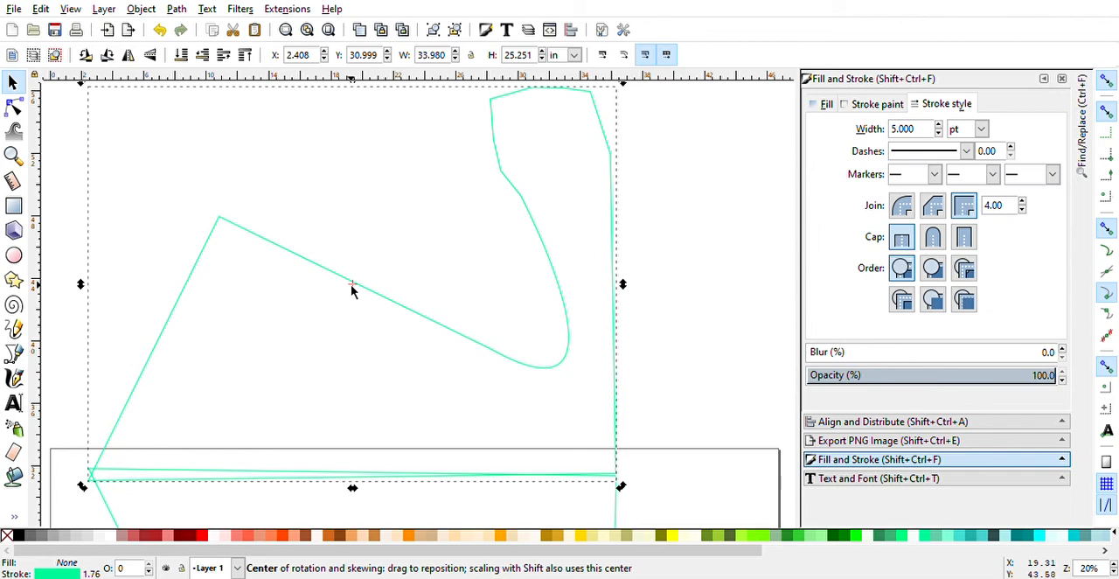
{"action": "left_click_drag", "start_coordinate": [352, 288], "coordinate": [89, 478]}
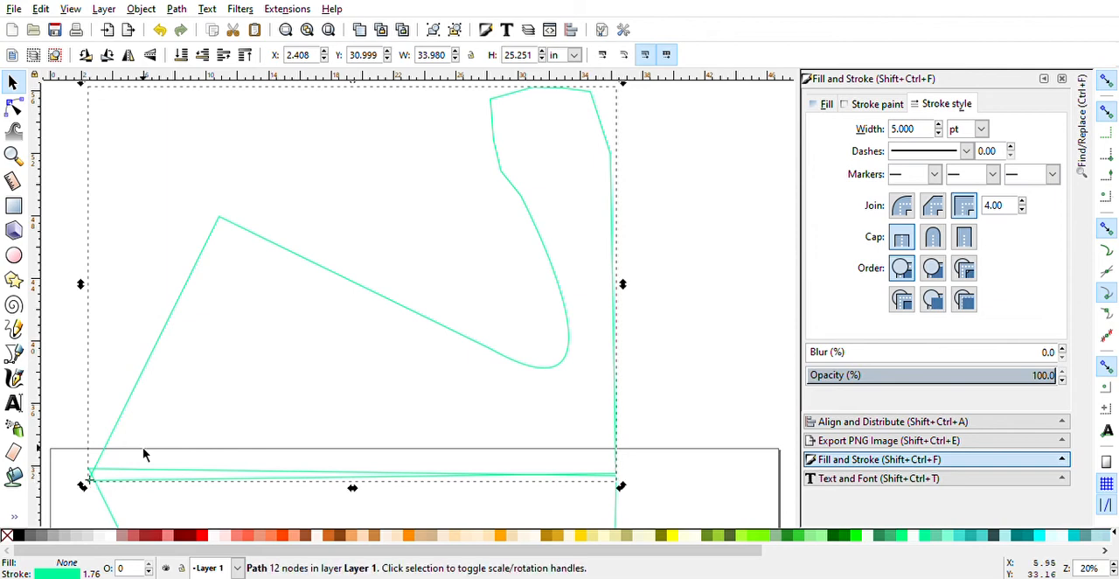
{"action": "scroll", "coordinate": [677, 235], "scroll_direction": "down", "scroll_amount": 1}
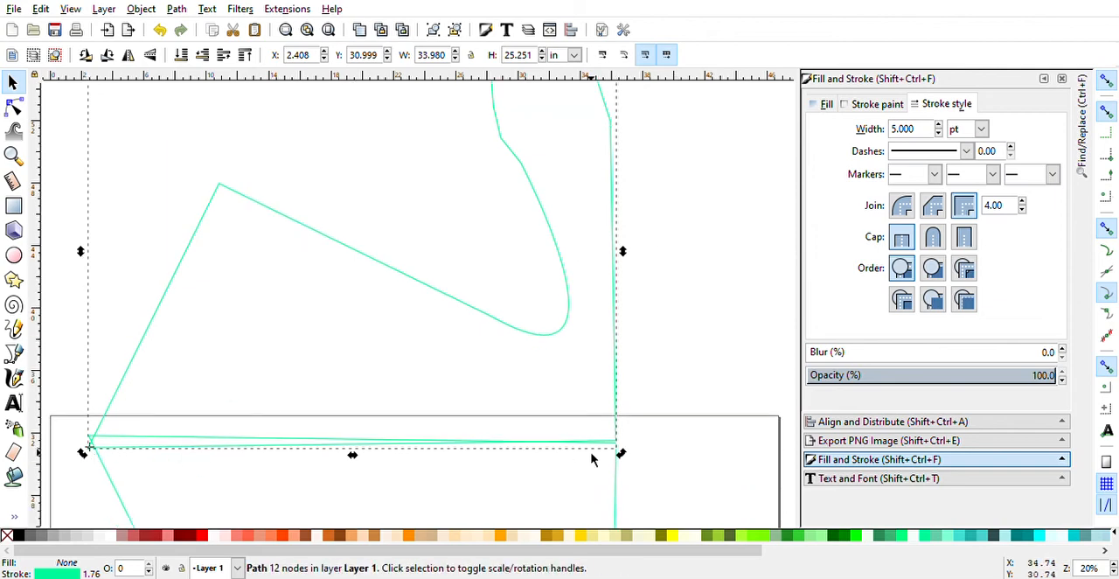
{"action": "left_click_drag", "start_coordinate": [624, 456], "coordinate": [444, 212]}
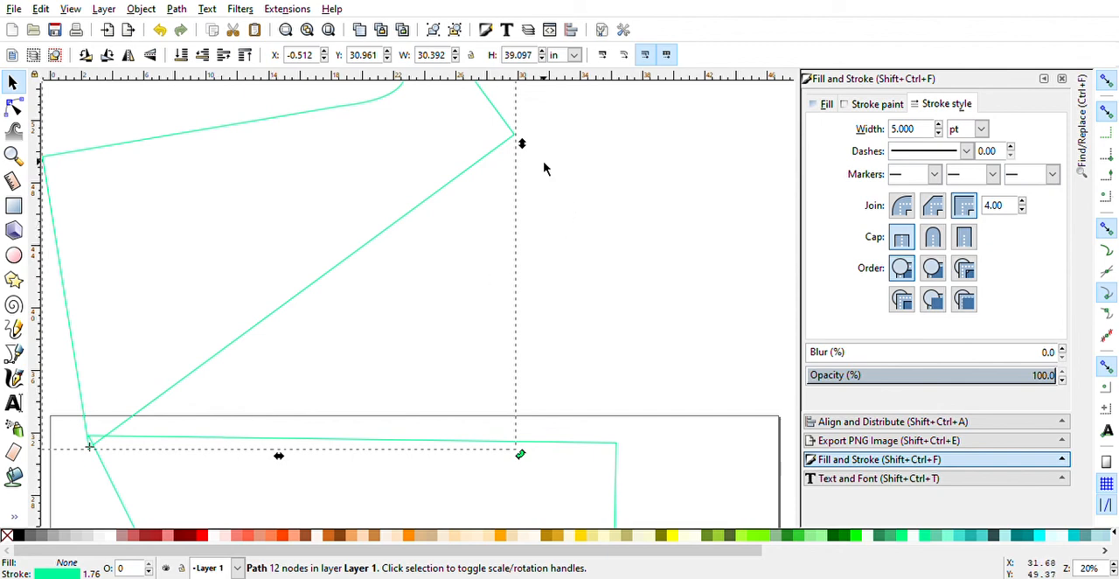
{"action": "scroll", "coordinate": [542, 393], "scroll_direction": "up", "scroll_amount": 6}
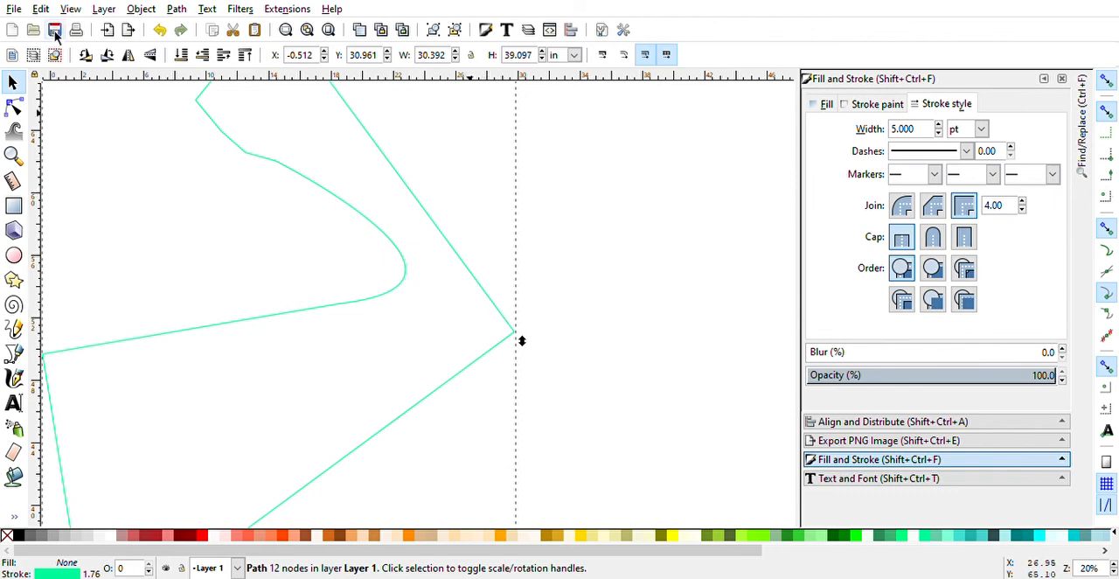
{"action": "left_click", "coordinate": [14, 13]}
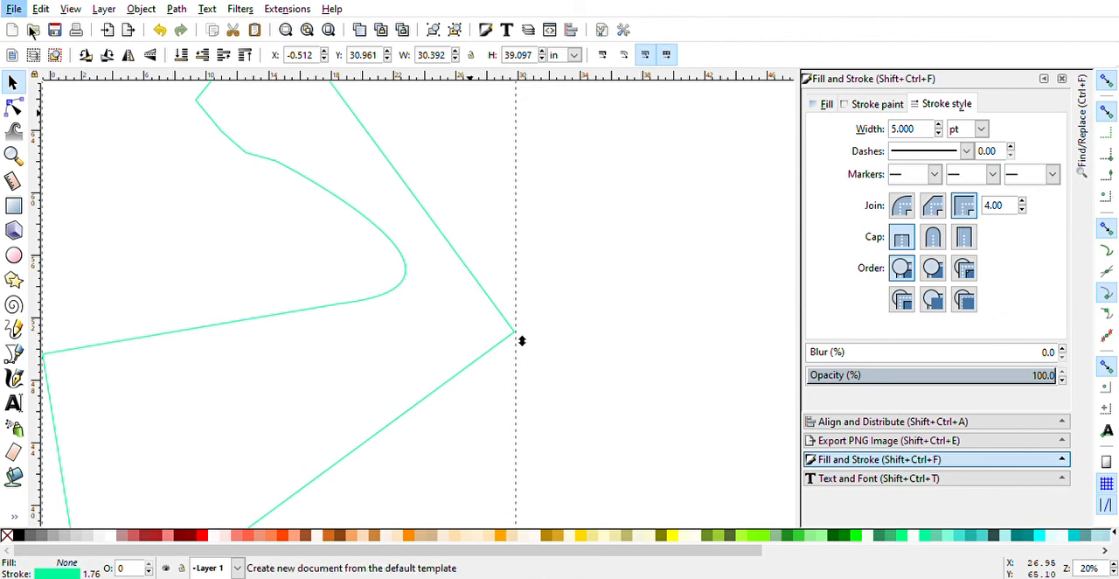
{"action": "left_click", "coordinate": [60, 136]}
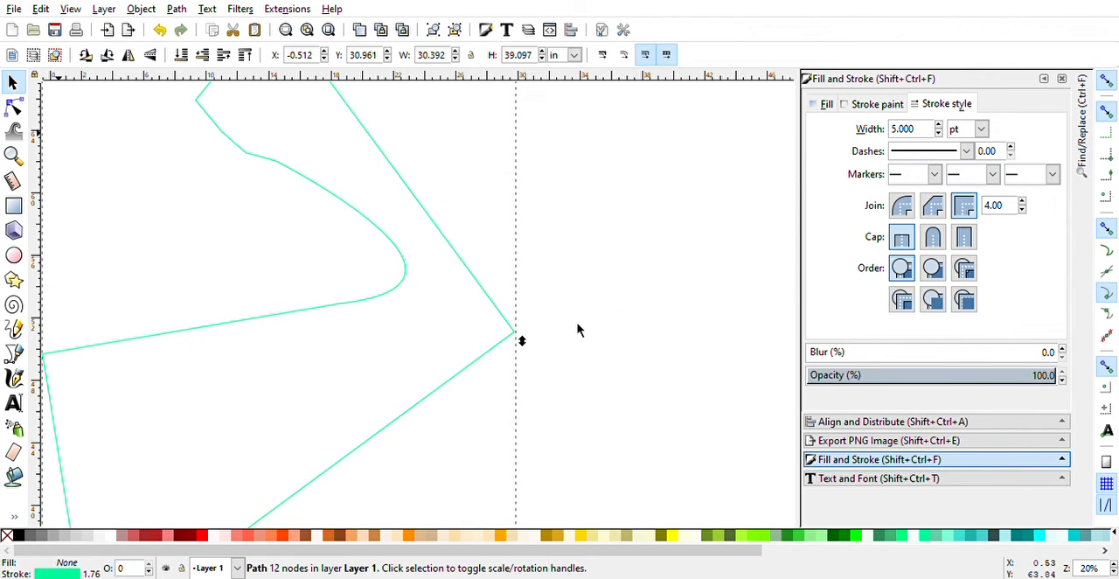
- Deselect the rotated copy and view both shapes together with the whole page
{"action": "left_click", "coordinate": [643, 265]}
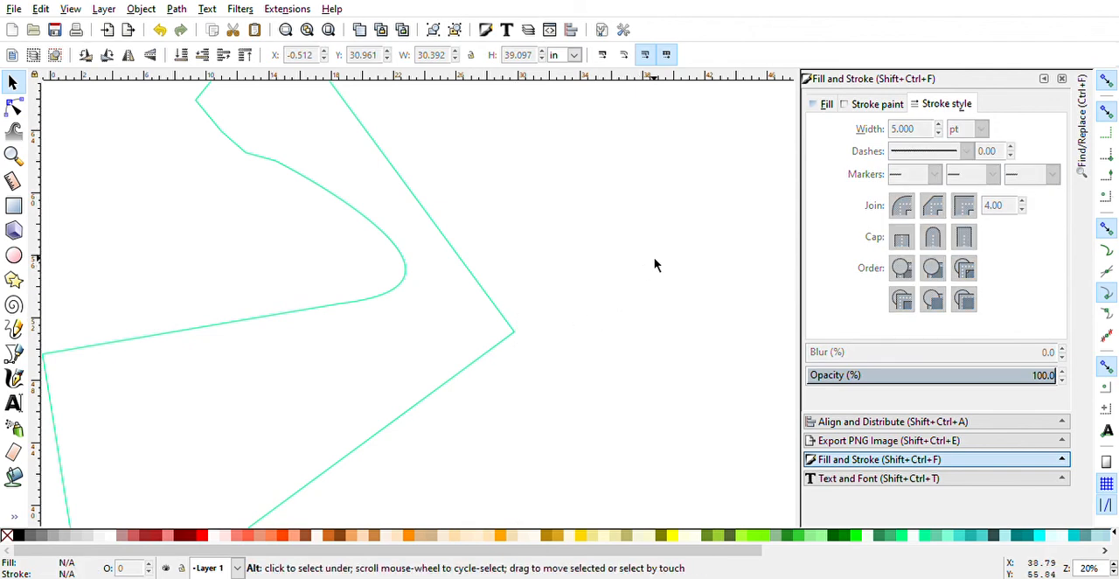
{"action": "scroll", "coordinate": [654, 257], "scroll_direction": "down", "scroll_amount": 3}
{"action": "scroll", "coordinate": [654, 262], "scroll_direction": "down", "scroll_amount": 3}
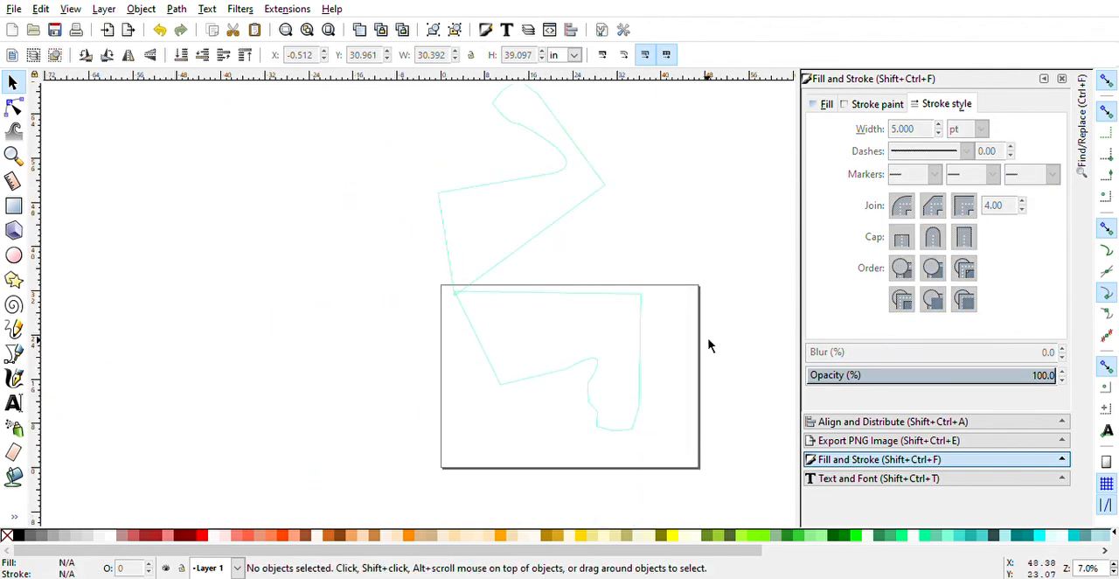